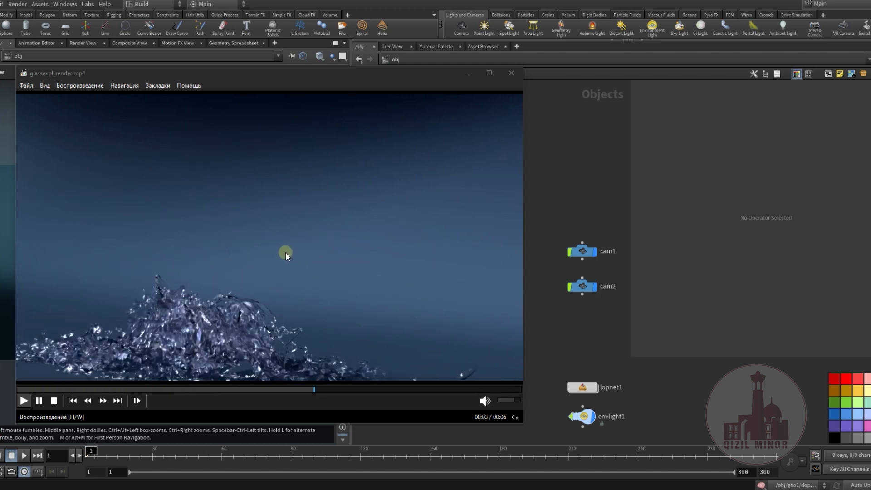
- Minimise the render video and inspect the geo1, GLASS, LQ and BG objects in the scene network
click(468, 76)
mouse_move(508, 270)
middle_down()
mouse_move(505, 255)
mouse_move(513, 285)
middle_up()
middle_drag(514, 252, 490, 232)
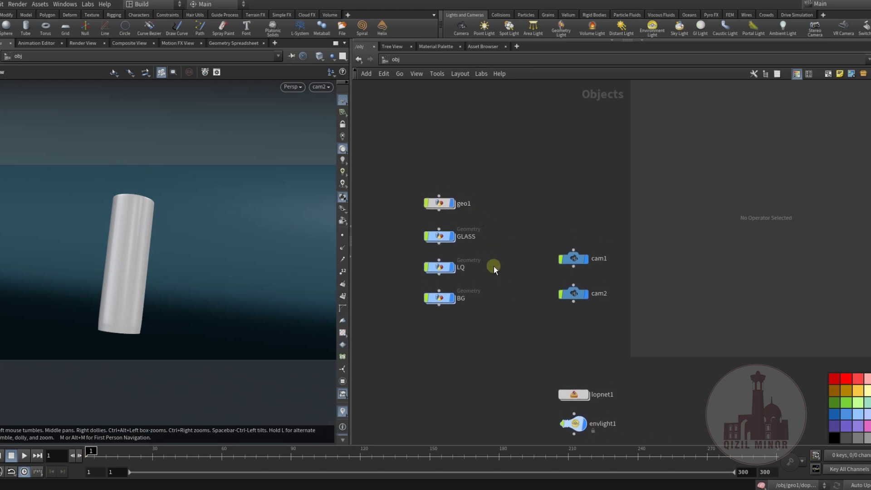
middle_drag(493, 268, 513, 252)
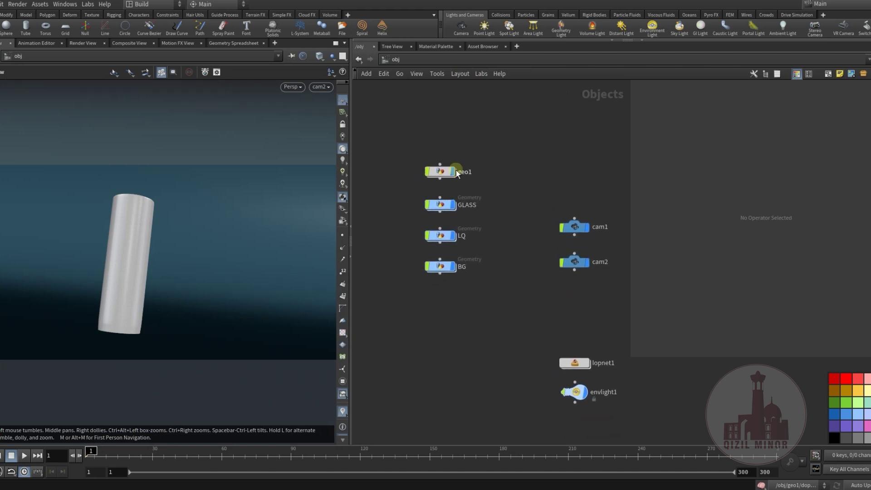
drag(468, 181, 484, 183)
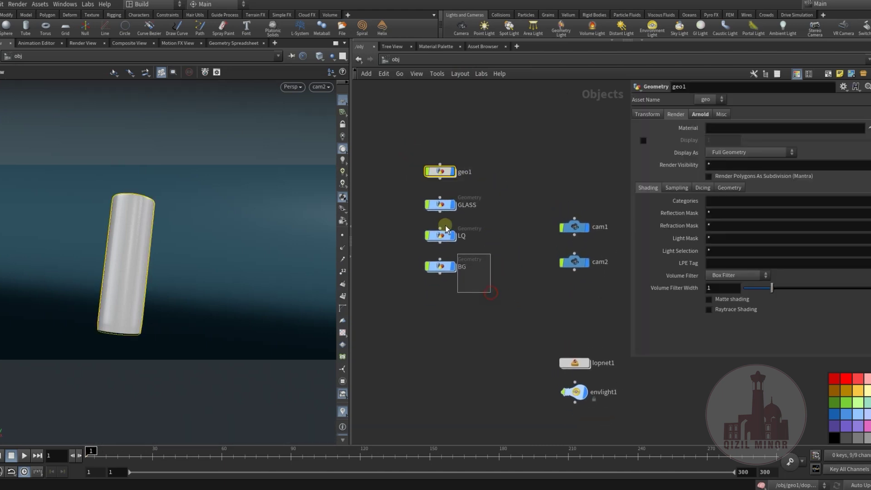
drag(426, 194, 422, 206)
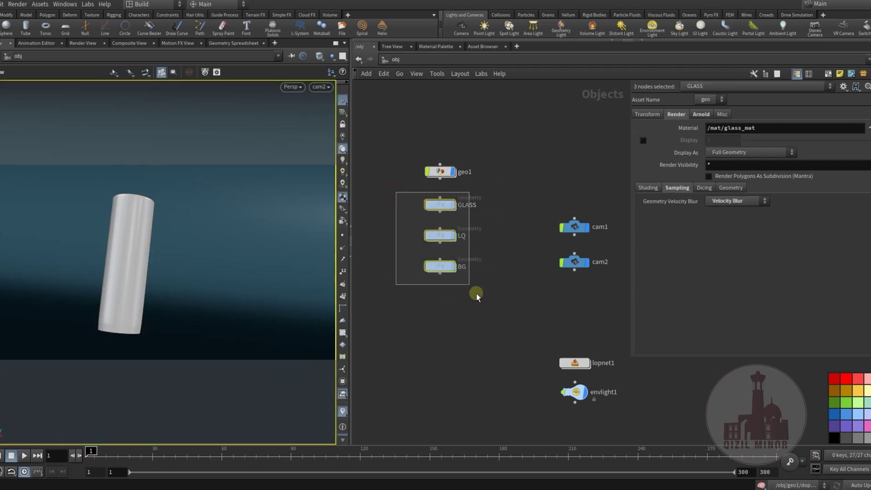
middle_drag(497, 348, 459, 336)
click(456, 336)
middle_drag(461, 278, 490, 356)
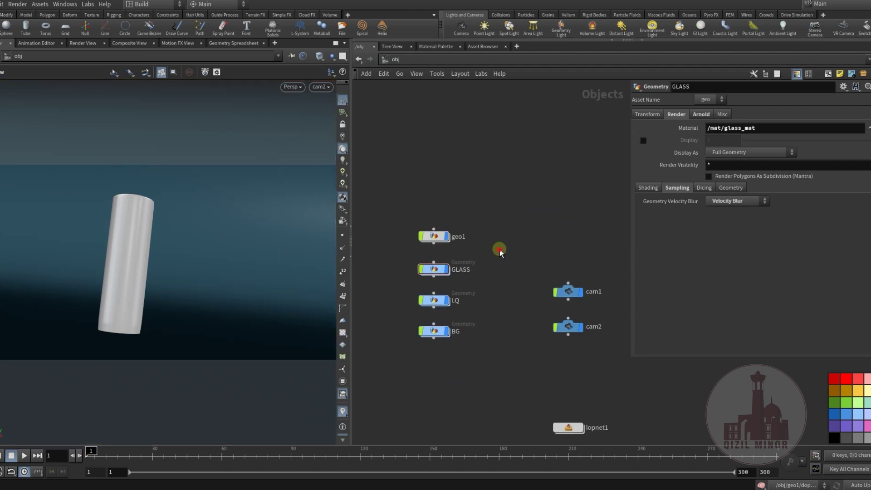
middle_drag(515, 260, 532, 276)
- Open the geo1 network and inspect the imported glass file2 node and the transform1 node that scales it
double_click(454, 251)
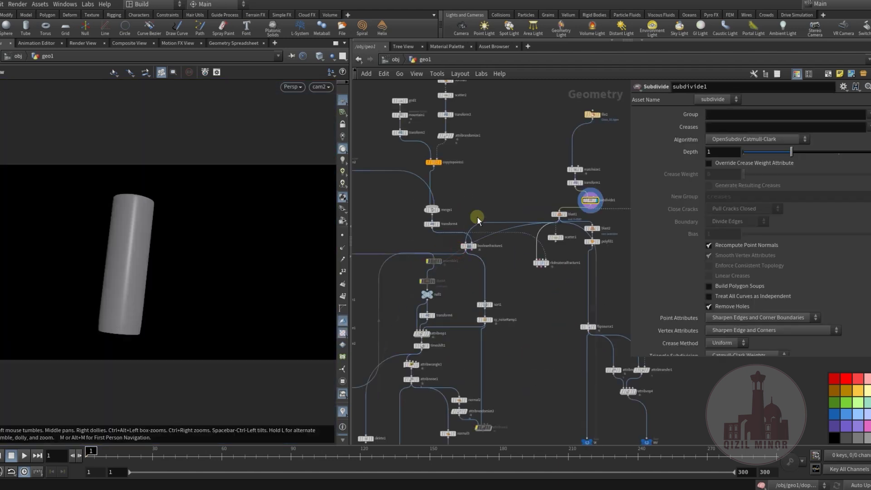
middle_drag(509, 134, 510, 265)
middle_drag(600, 250, 518, 268)
scroll(519, 268, up, 3)
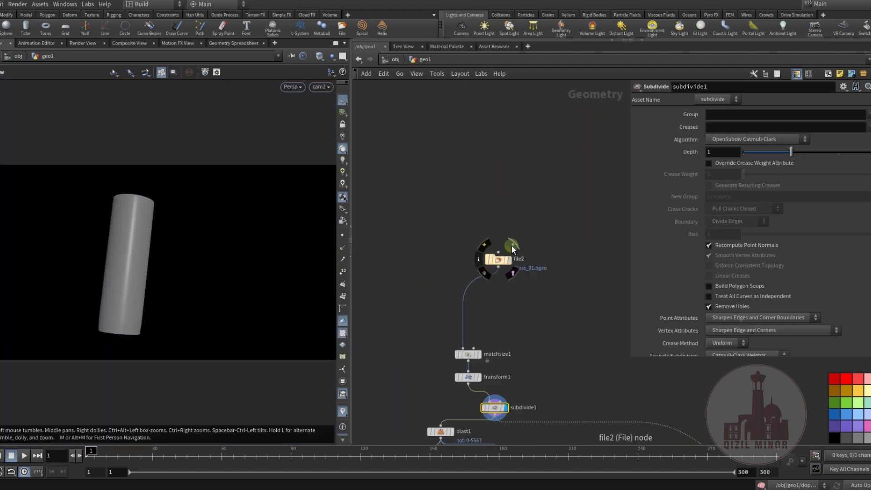
click(498, 261)
middle_drag(484, 381, 521, 271)
click(517, 267)
click(504, 267)
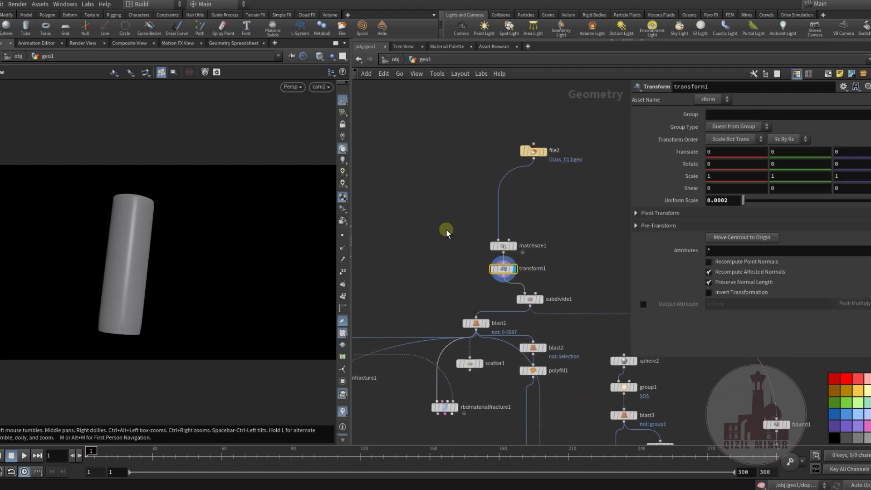
- Inspect the settings of the subdivide1 and blast1 nodes in the glass preparation chain
middle_drag(413, 176, 398, 108)
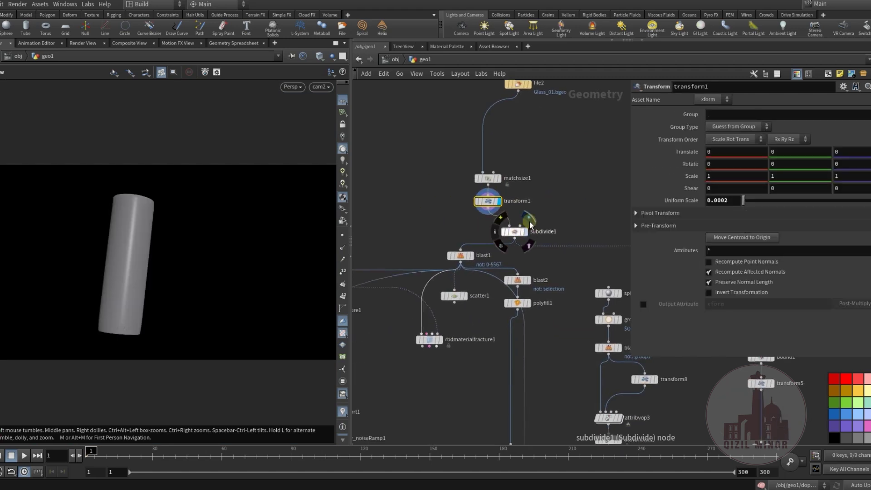
click(511, 232)
middle_drag(425, 219, 447, 186)
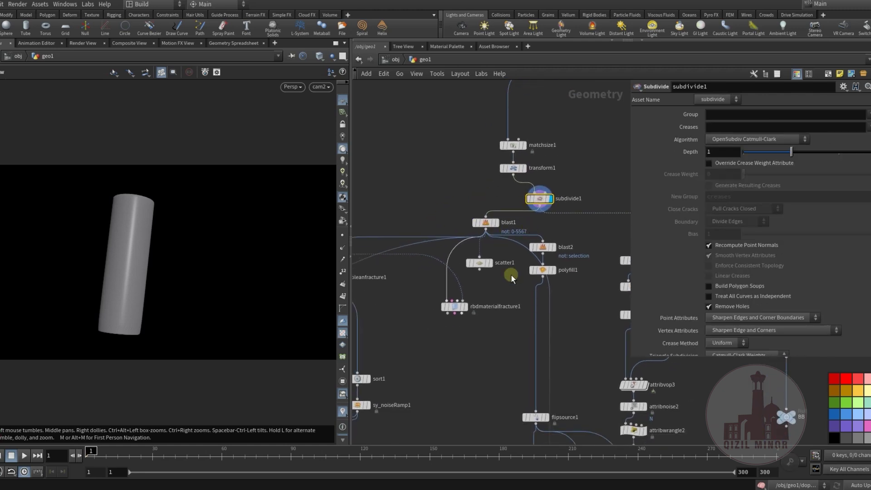
middle_drag(497, 278, 507, 317)
click(511, 245)
middle_drag(443, 201, 535, 190)
middle_drag(472, 206, 499, 300)
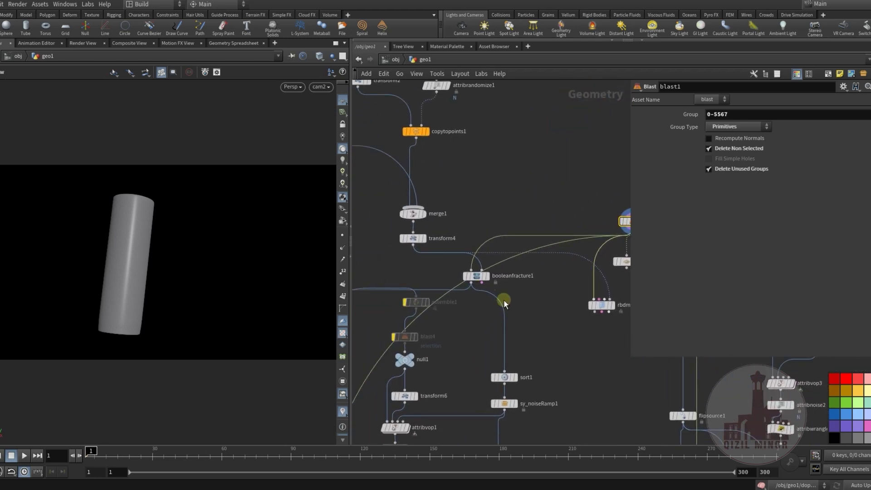
- Inspect the booleanfracture1 node and view the cutting surfaces output by transform4 from another angle
click(482, 279)
middle_drag(528, 317, 501, 322)
middle_drag(456, 209, 475, 231)
middle_drag(524, 273, 494, 322)
click(485, 326)
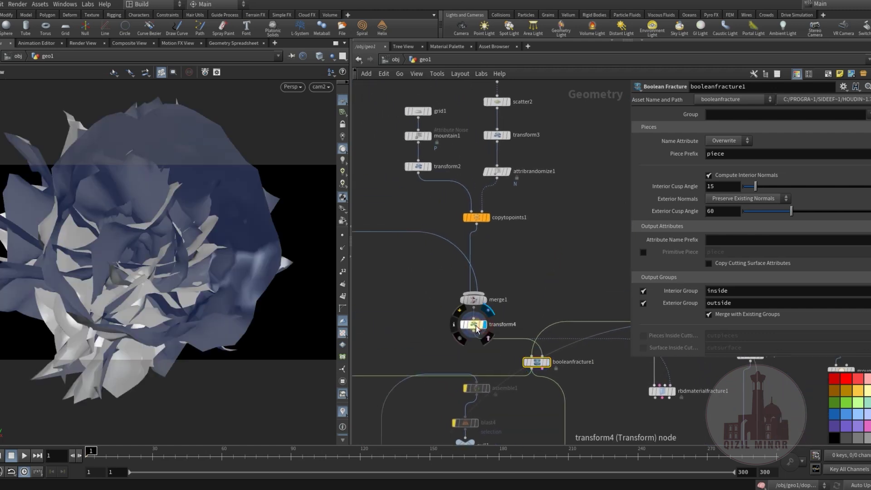
mouse_move(154, 278)
mouse_down()
mouse_move(231, 274)
mouse_move(145, 305)
mouse_move(142, 254)
mouse_move(128, 274)
mouse_move(140, 273)
mouse_move(162, 249)
mouse_move(123, 290)
mouse_move(93, 274)
mouse_move(182, 248)
mouse_move(146, 254)
mouse_move(171, 268)
mouse_move(144, 274)
mouse_move(142, 266)
mouse_move(149, 267)
mouse_up()
drag(233, 296, 208, 268)
- Display booleanfracture1 with Flat Wire Shaded viewport shading and examine the fracture lines on the cylinder
middle_drag(521, 272, 466, 214)
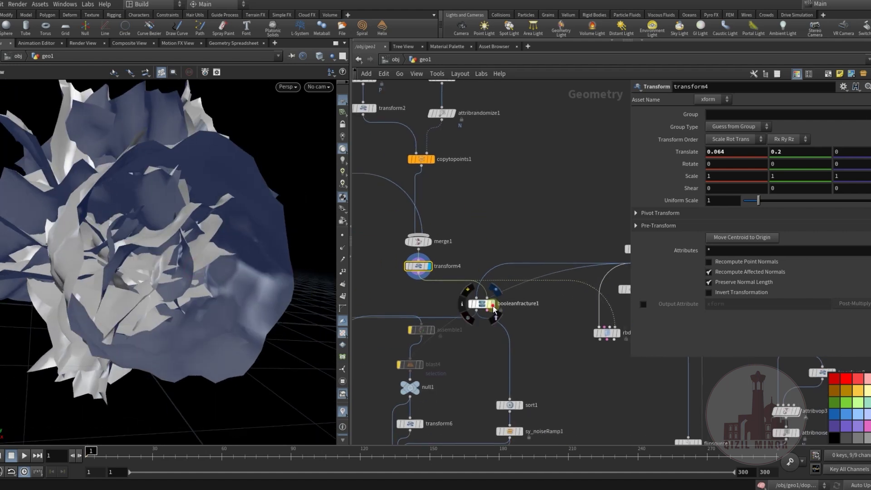
click(493, 305)
click(482, 308)
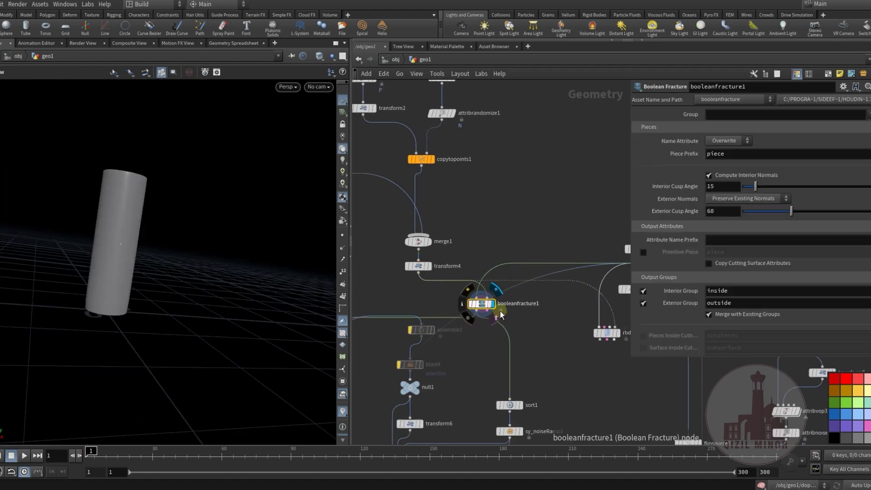
click(322, 56)
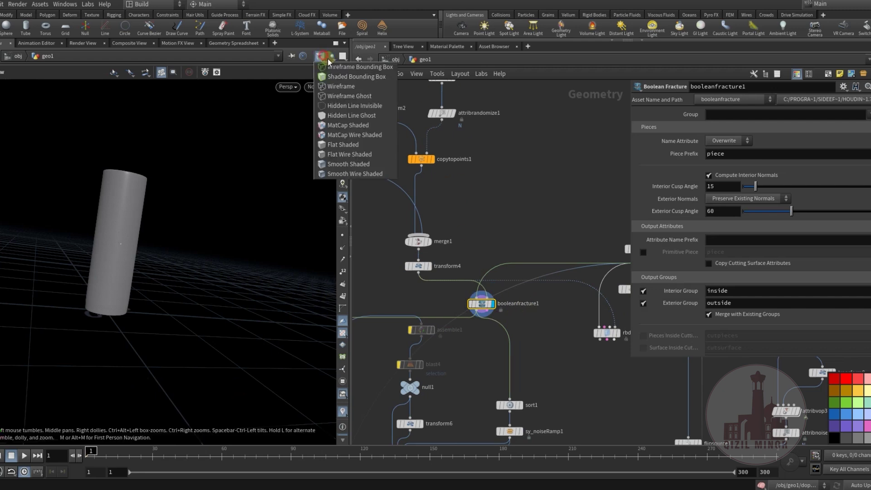
click(337, 155)
drag(147, 240, 130, 252)
right_drag(130, 252, 339, 191)
drag(194, 231, 185, 274)
right_drag(184, 274, 140, 288)
drag(140, 288, 158, 273)
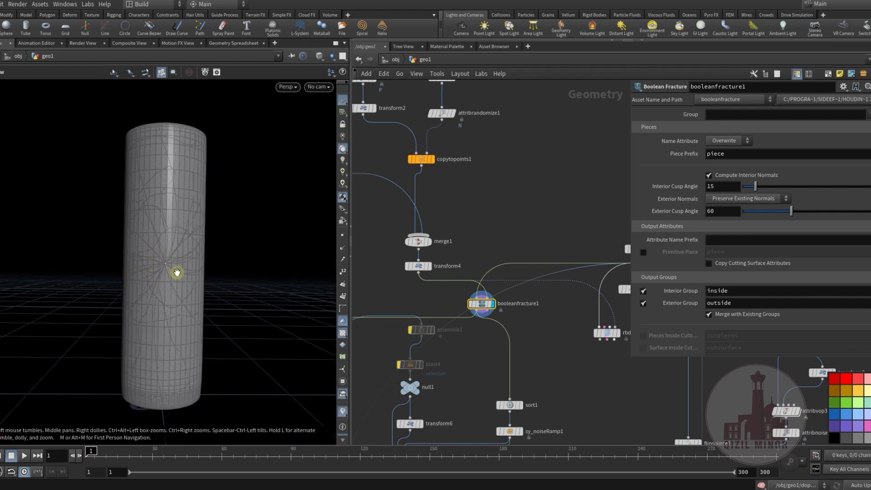
- Examine the branches around booleanfracture1 and compare them with the rbdmaterialfracture1 branch
click(491, 345)
middle_drag(473, 346, 537, 307)
drag(270, 259, 169, 252)
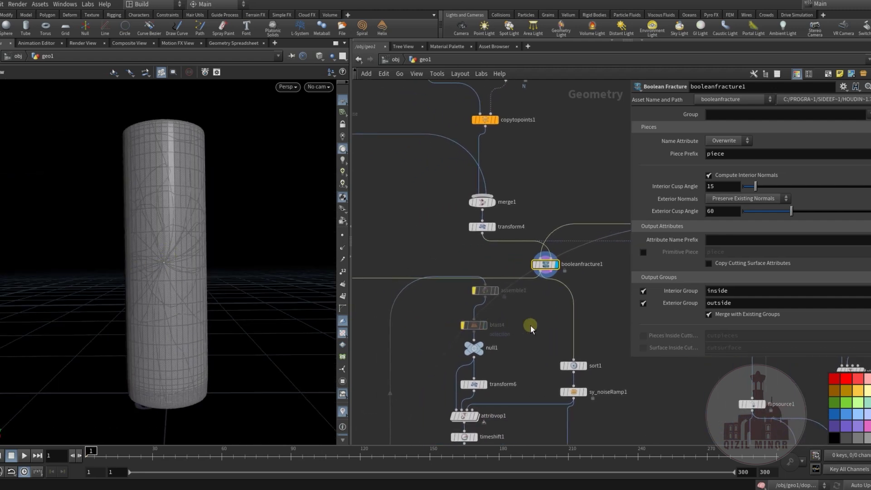
middle_drag(531, 327, 431, 278)
middle_drag(553, 257, 445, 271)
drag(458, 277, 453, 286)
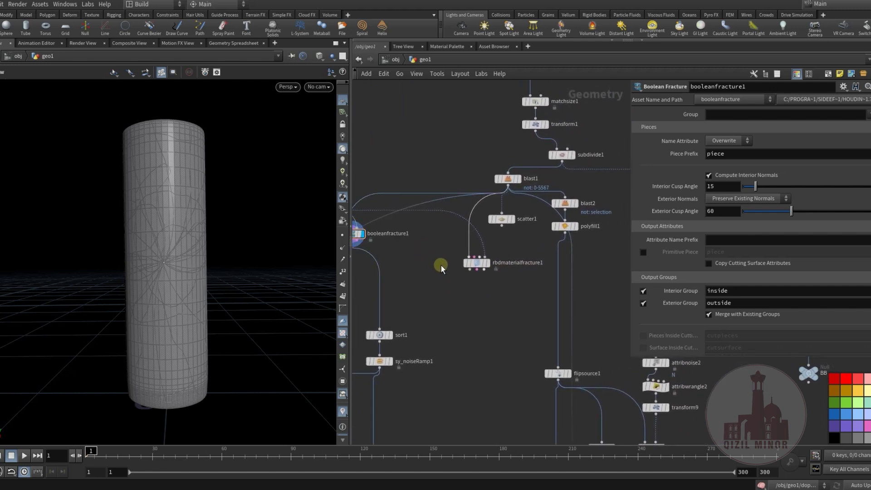
middle_drag(447, 285, 447, 239)
key(Tab)
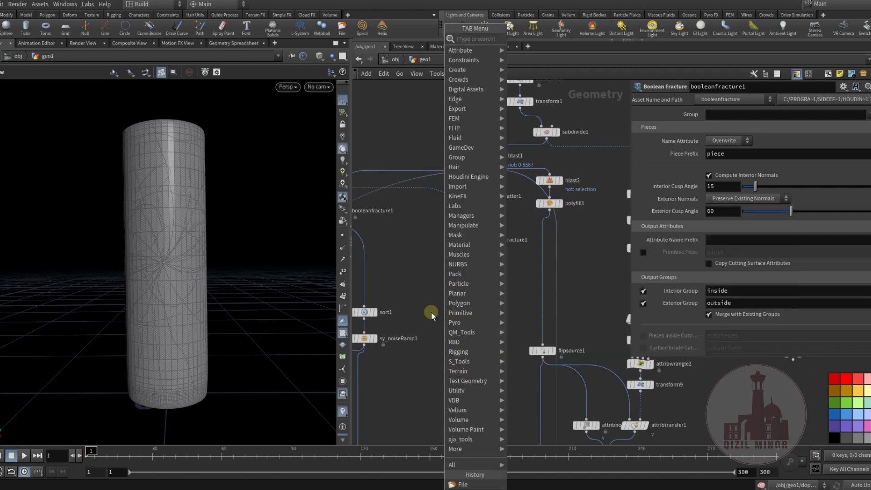
click(430, 275)
middle_drag(431, 276, 509, 286)
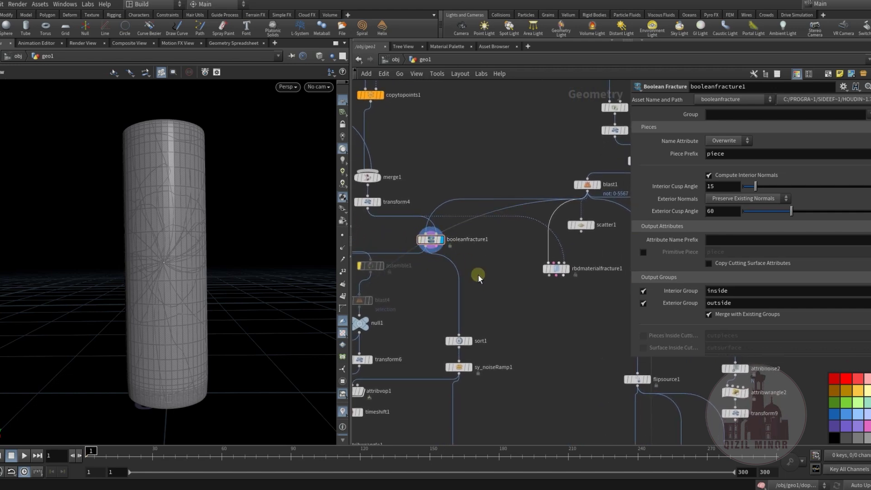
middle_drag(475, 289, 518, 313)
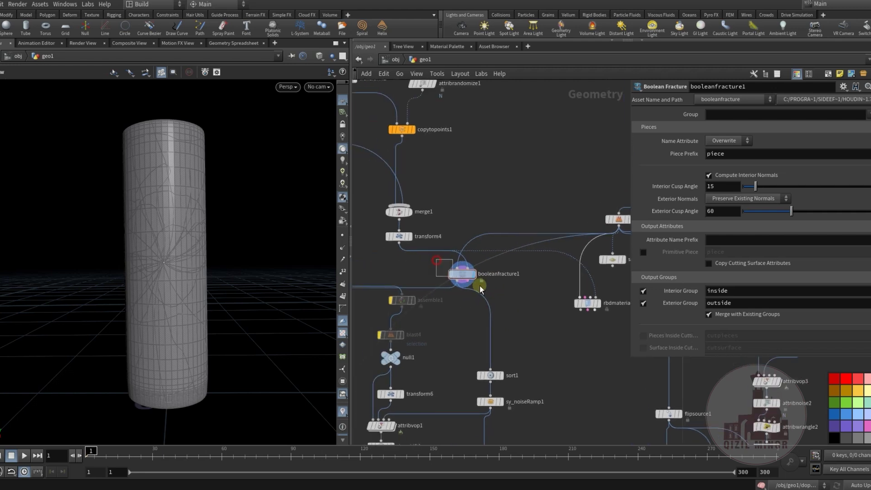
- Display null2 and examine the connectivity and for-each chain beneath it
middle_drag(444, 338, 557, 290)
scroll(563, 288, down, 3)
scroll(420, 273, up, 3)
middle_drag(420, 273, 457, 248)
scroll(457, 249, up, 2)
click(458, 242)
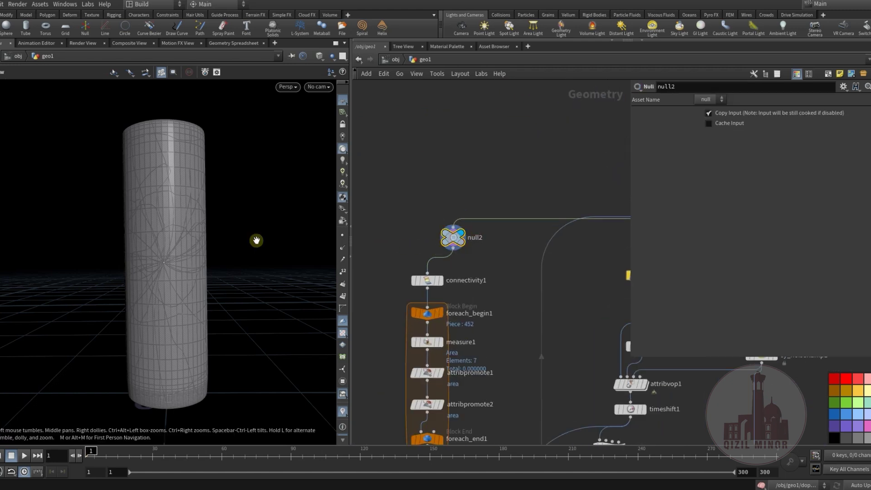
drag(191, 255, 159, 256)
middle_drag(464, 268, 467, 219)
middle_drag(495, 302, 469, 210)
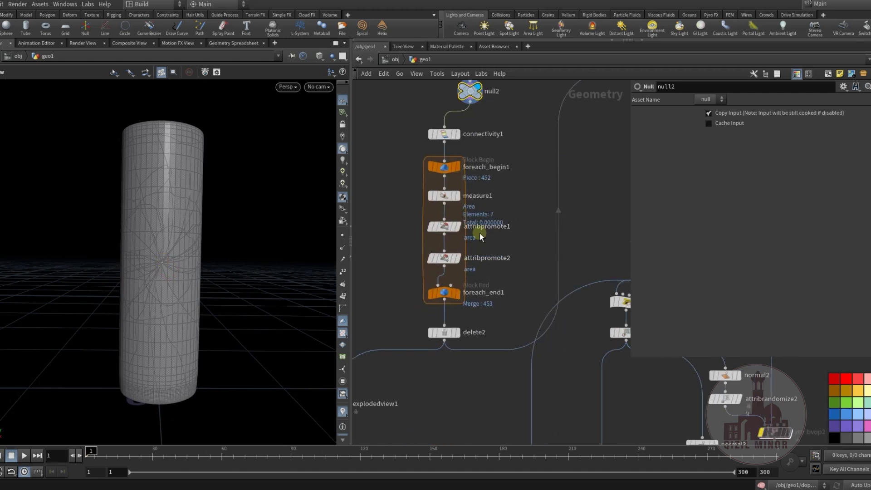
- Display connectivity1, foreach_end1 and delete2 in turn and examine how small pieces are filtered by area on the cylinder
click(447, 137)
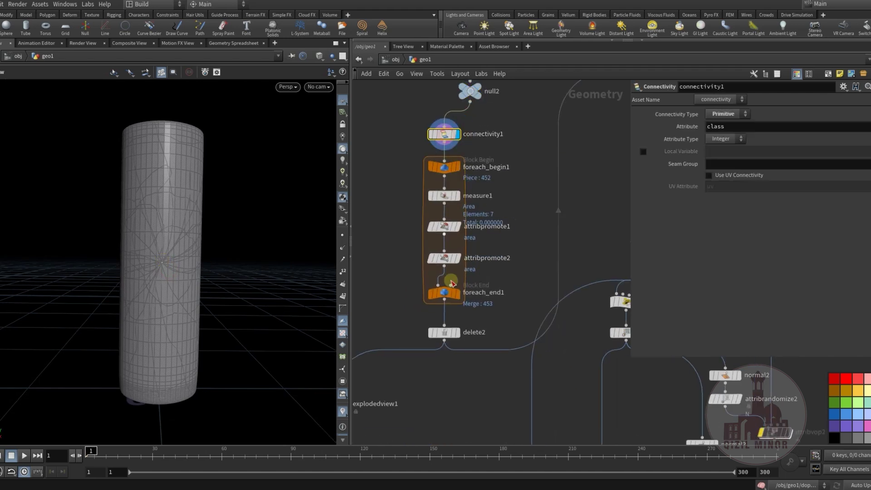
click(451, 297)
mouse_move(190, 258)
mouse_down()
mouse_move(210, 261)
mouse_move(222, 247)
mouse_move(175, 251)
mouse_move(168, 226)
mouse_move(109, 258)
mouse_move(125, 276)
mouse_move(145, 258)
mouse_move(125, 218)
mouse_move(116, 240)
mouse_move(136, 222)
mouse_move(218, 254)
mouse_move(241, 235)
mouse_move(243, 254)
mouse_move(281, 235)
mouse_move(194, 272)
mouse_move(195, 284)
mouse_move(187, 284)
mouse_move(190, 272)
mouse_up()
click(450, 335)
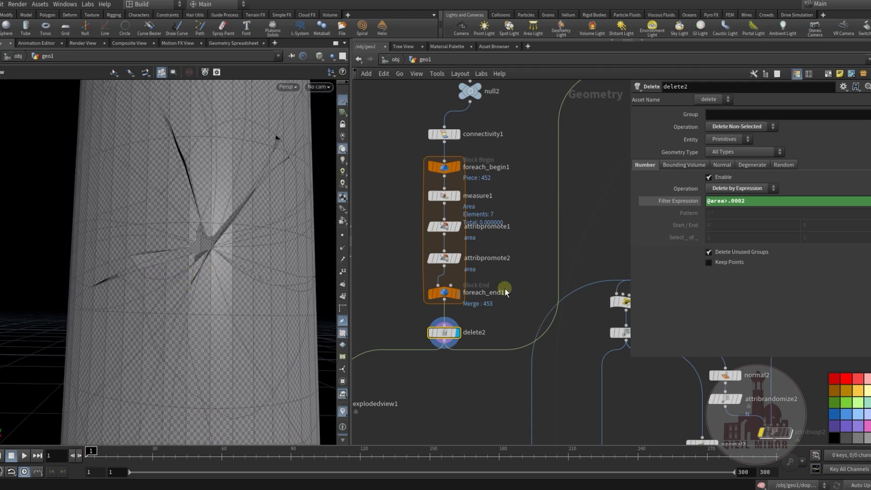
middle_drag(511, 309, 478, 323)
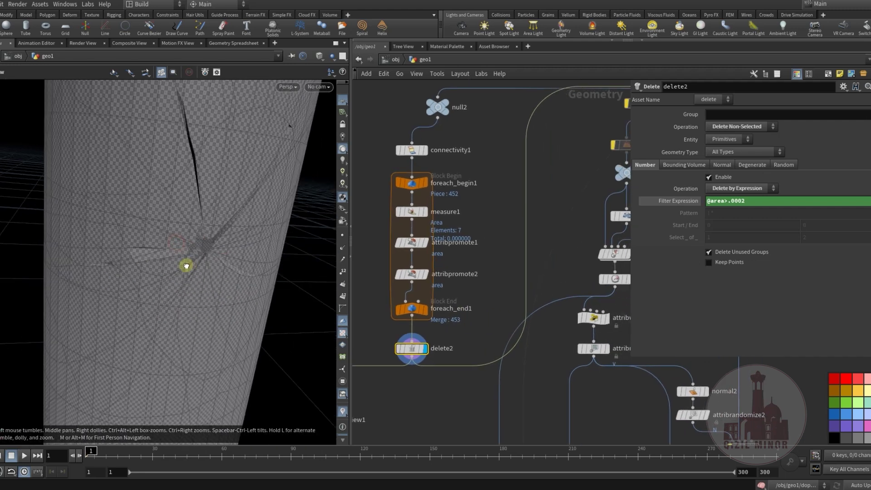
drag(183, 263, 227, 240)
middle_drag(226, 240, 208, 281)
scroll(208, 282, down, 5)
- Display attribvop1 and turn on the point direction markers to view its vectors around the impact area
middle_drag(485, 272, 321, 323)
mouse_move(471, 236)
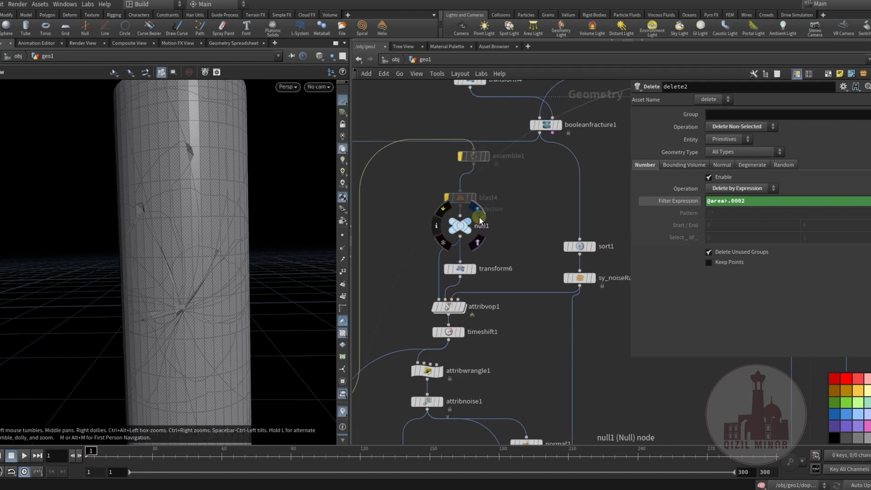
middle_drag(515, 247, 524, 201)
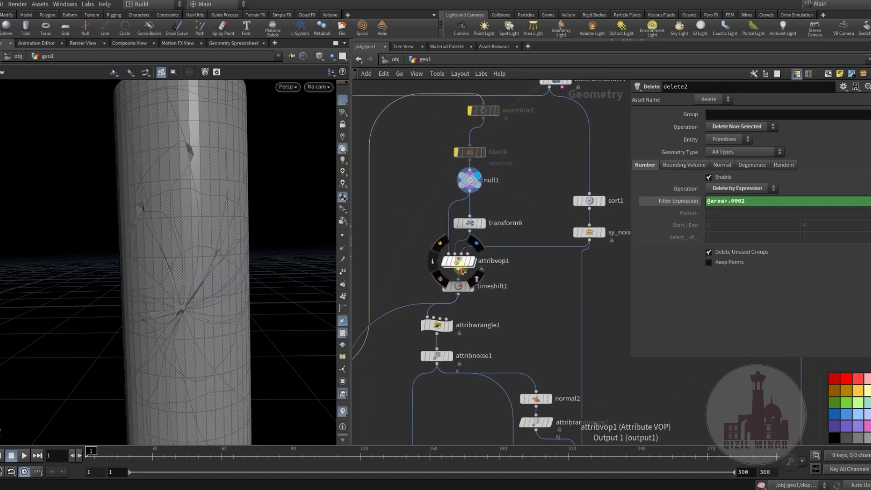
click(476, 245)
click(459, 261)
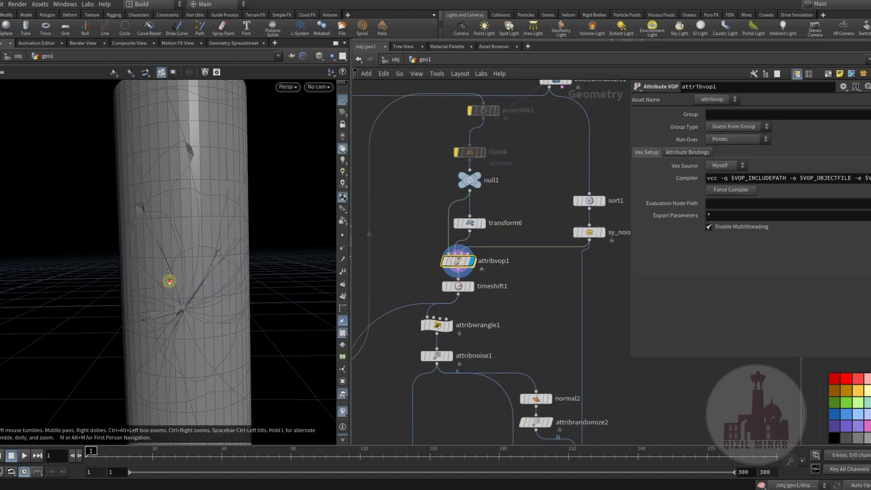
drag(172, 282, 271, 272)
click(342, 248)
drag(150, 282, 171, 271)
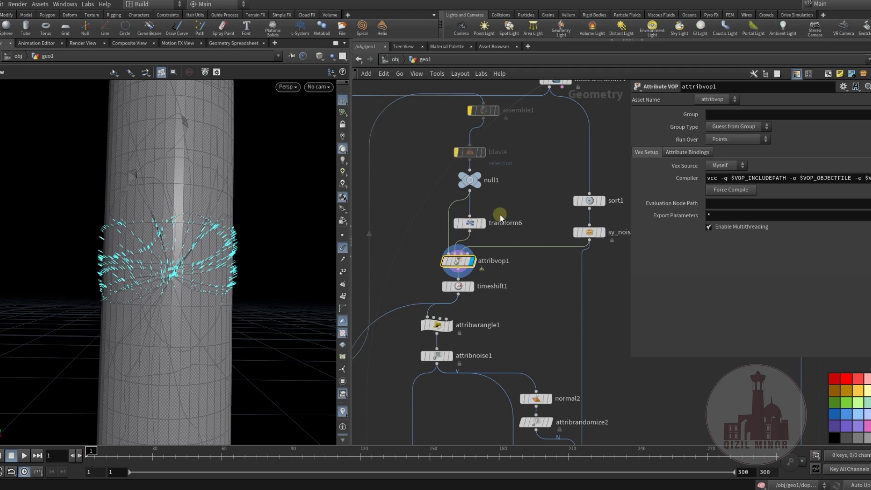
- Display transform4 and hide the point direction markers to view the bare cutting surfaces
middle_drag(535, 130, 474, 198)
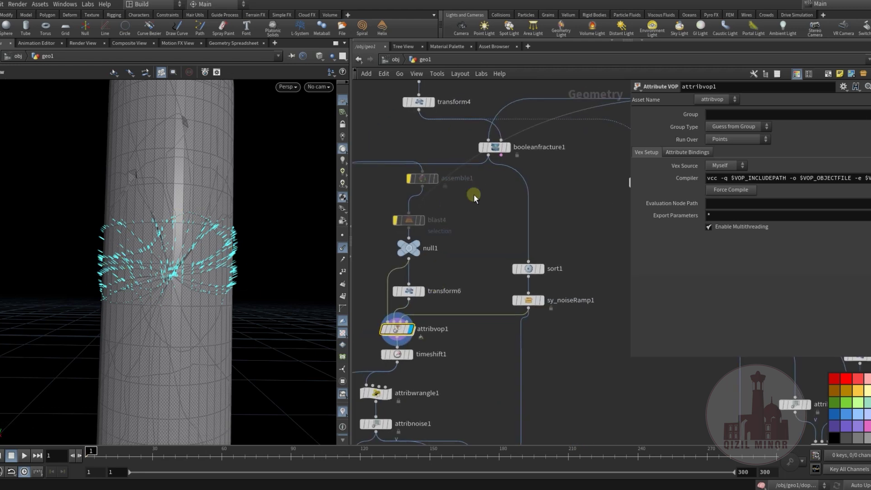
click(501, 155)
click(459, 229)
middle_drag(439, 141, 440, 186)
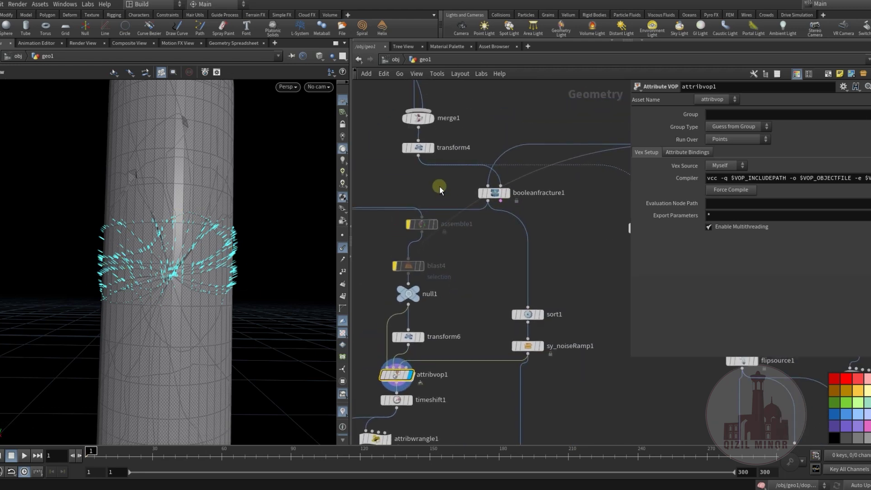
click(430, 148)
key(h)
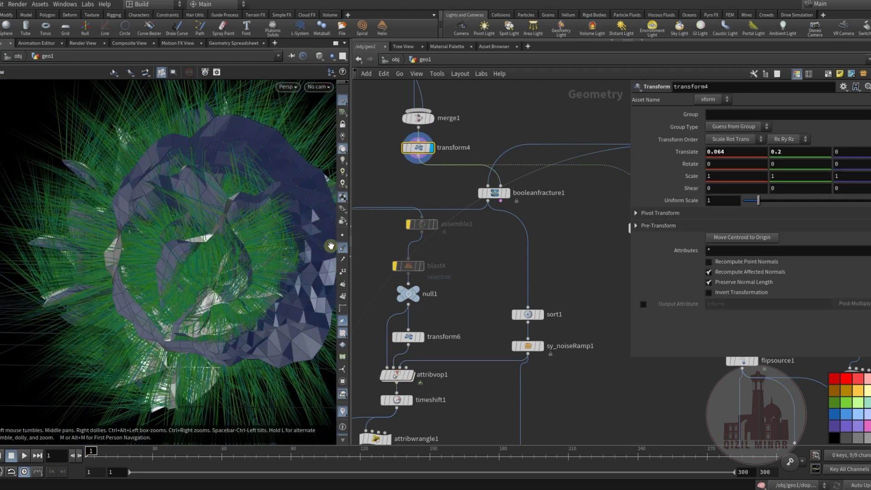
click(339, 250)
drag(254, 267, 189, 277)
- Return the display to attribvop1 with point direction markers shown and examine the impact area up close
click(503, 193)
middle_drag(458, 324, 551, 232)
click(459, 267)
right_drag(193, 275, 344, 261)
click(341, 248)
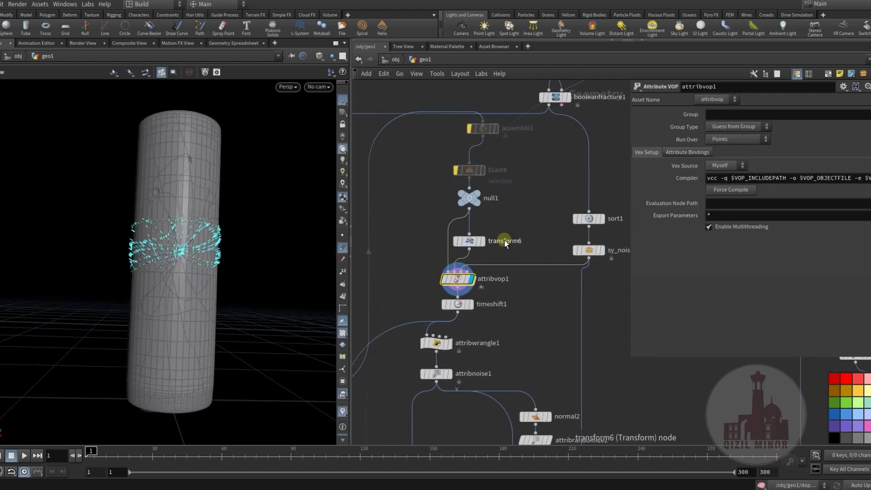
scroll(201, 270, up, 5)
drag(201, 270, 190, 219)
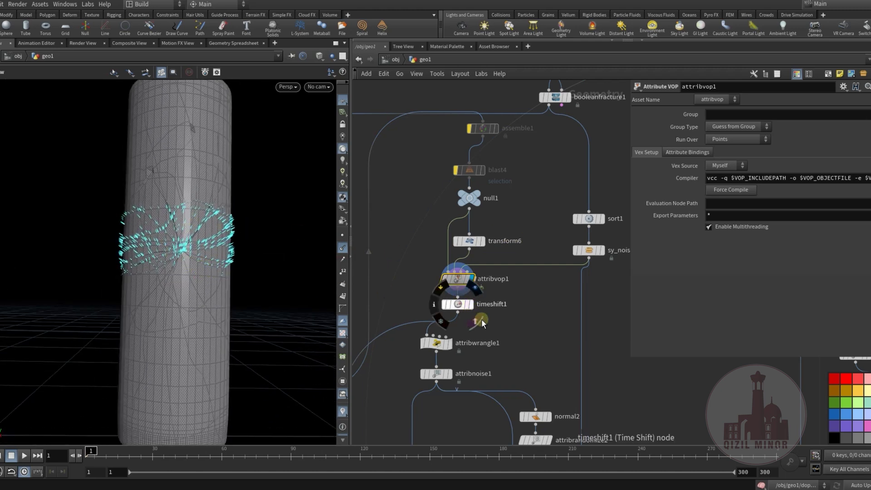
- Look inside the attribvop1 network to examine how its point imports and subtraction build the vectors, and return to geo1
drag(178, 268, 282, 278)
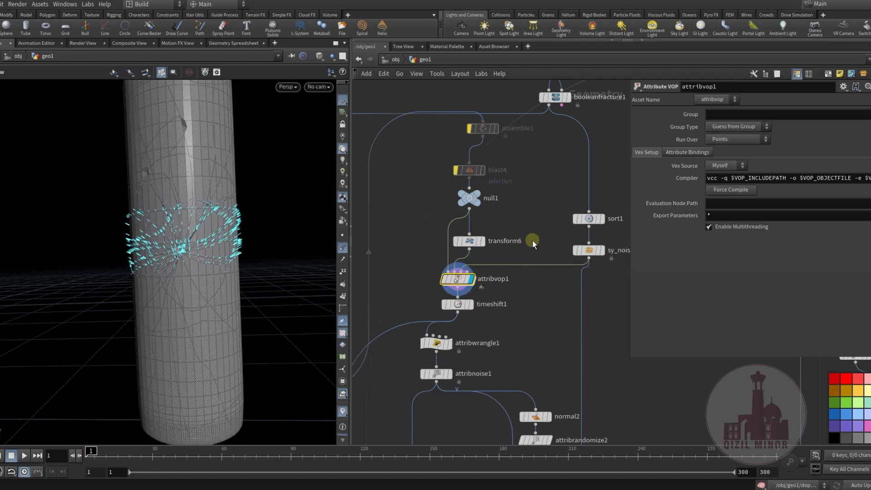
middle_drag(532, 240, 502, 211)
click(430, 287)
double_click(433, 274)
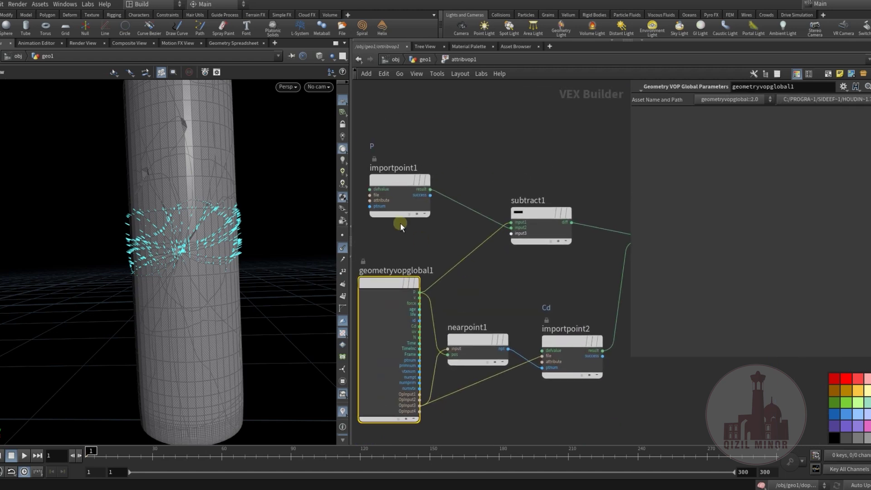
middle_drag(497, 257, 527, 263)
click(418, 60)
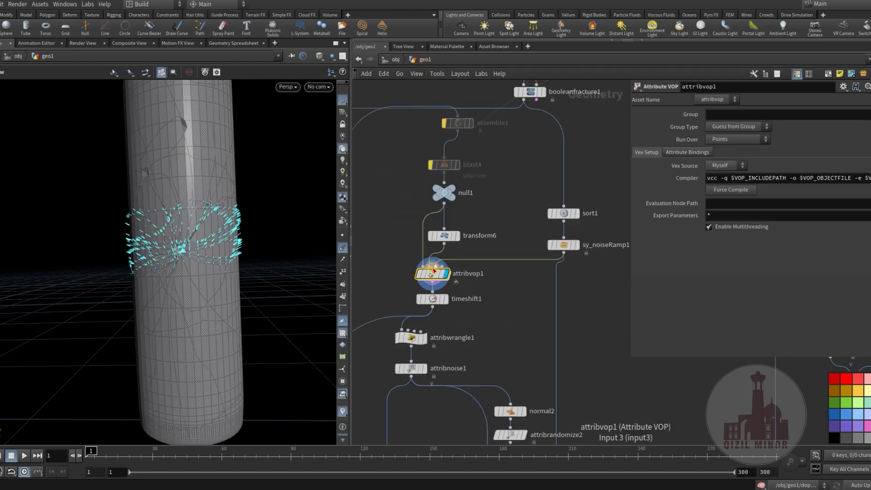
double_click(433, 274)
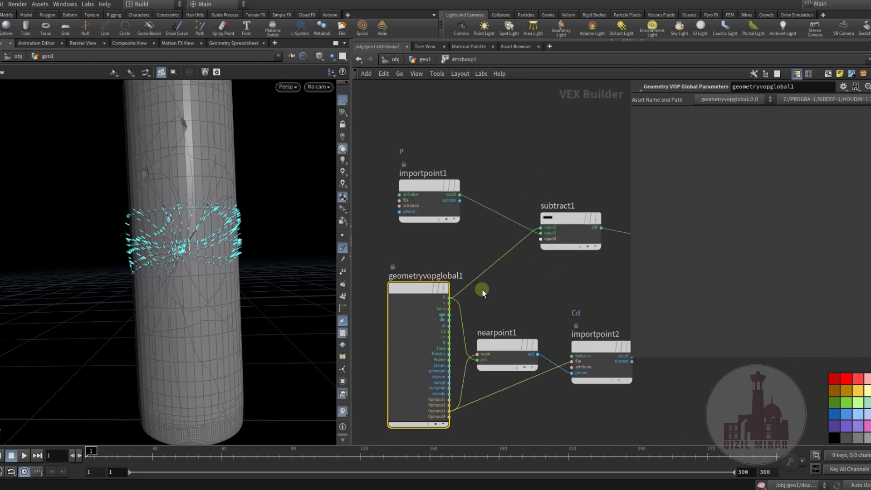
click(422, 61)
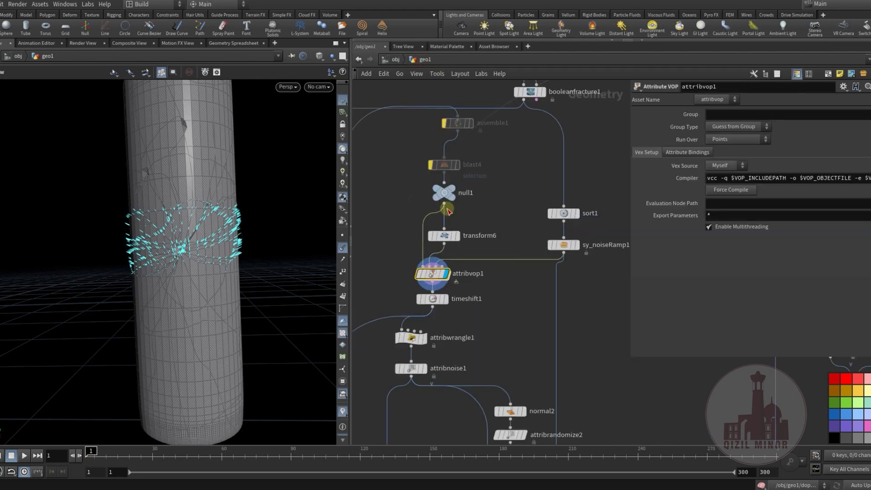
- Display transform6 and examine the scaled cylinder and its transform values
click(444, 235)
click(462, 221)
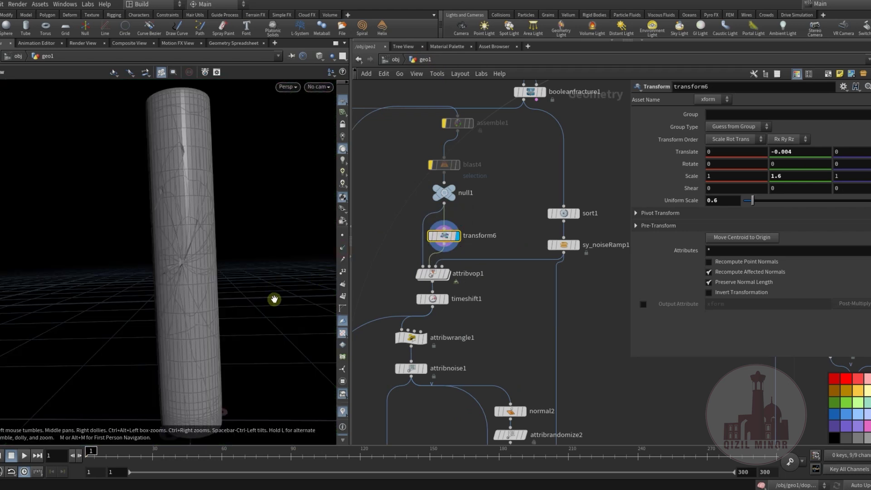
mouse_move(447, 230)
drag(247, 262, 228, 259)
mouse_move(446, 275)
- Display attribvop1 again with point direction markers shown and view the vectors around the impact area
click(451, 256)
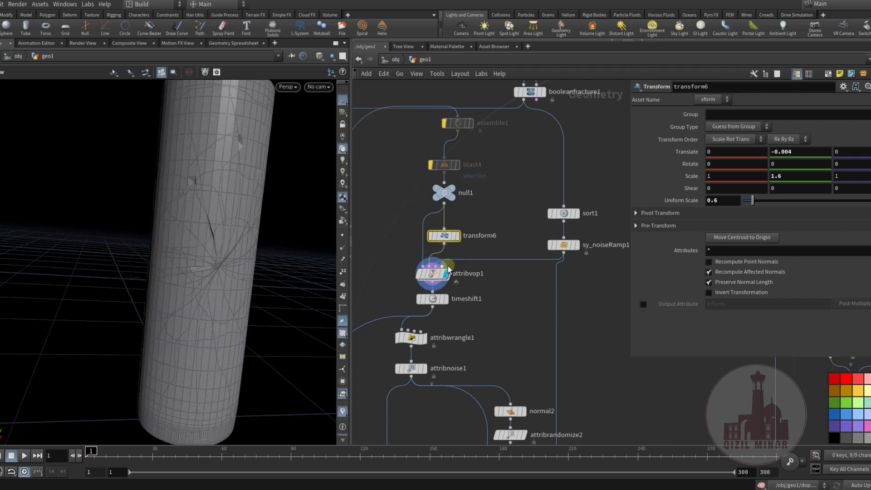
click(345, 248)
drag(220, 254, 205, 271)
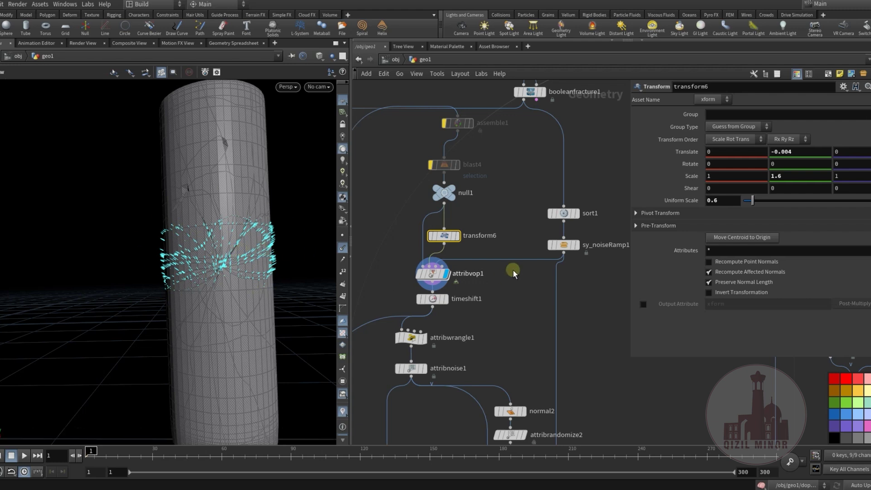
- Display sy_noiseRamp1, hide the point direction markers and examine the noise band on the cylinder
click(579, 229)
click(562, 248)
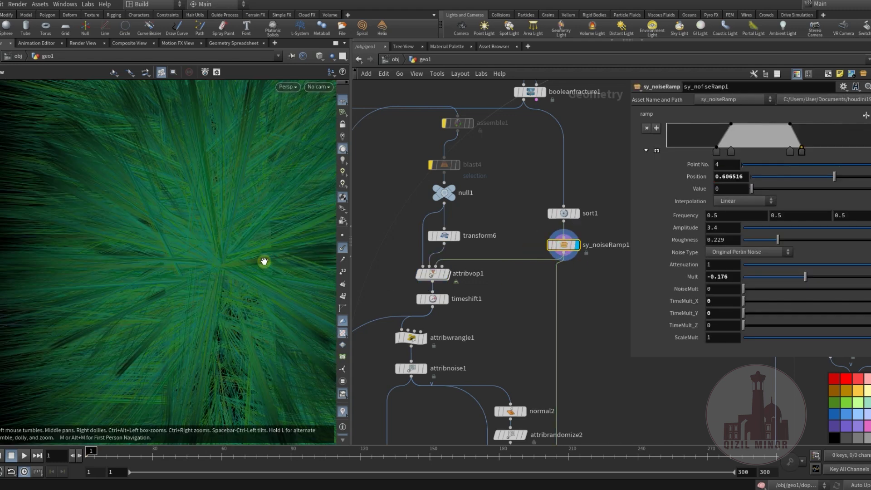
click(343, 249)
drag(194, 281, 212, 218)
drag(190, 297, 169, 214)
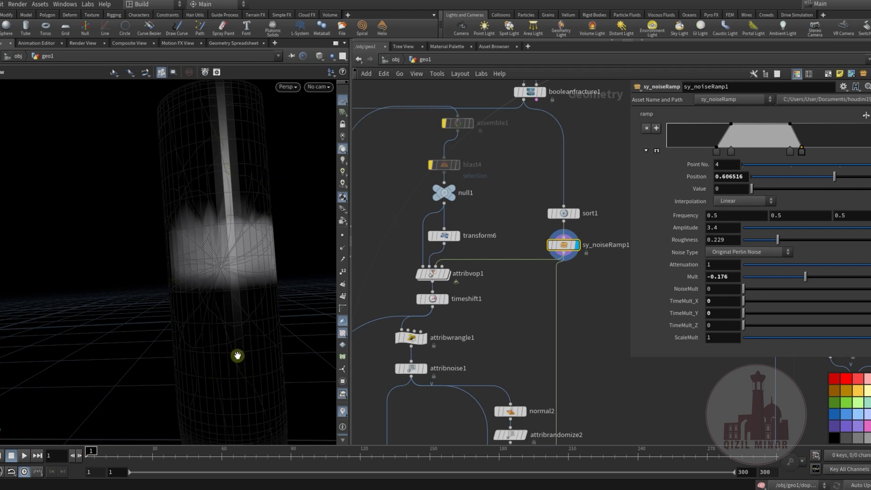
drag(233, 307, 204, 284)
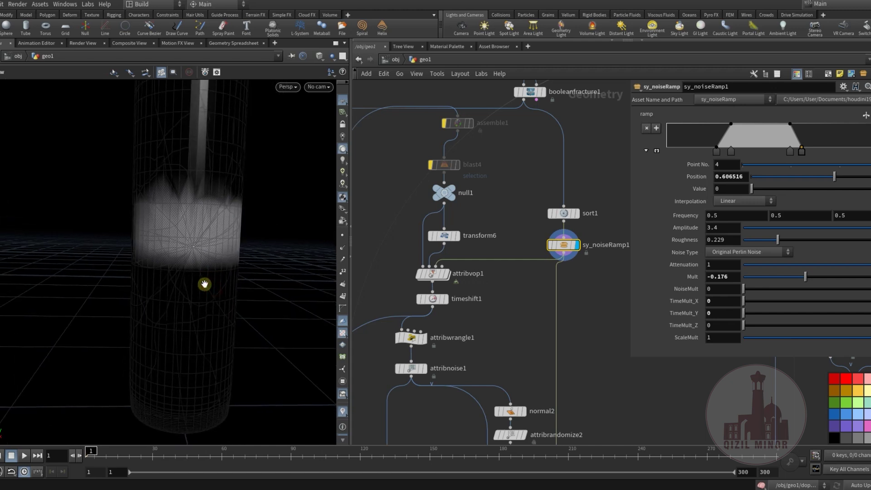
- Display timeshift1 and attribwrangle1 in turn to review the fixed frame setting and the velocity expression with its multiplier
click(446, 299)
middle_drag(463, 278, 475, 245)
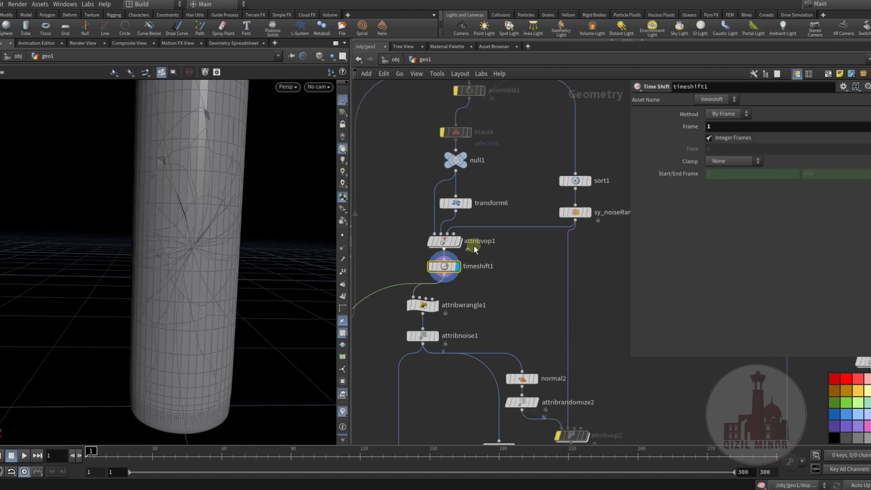
middle_drag(517, 275, 494, 271)
middle_drag(494, 306, 508, 292)
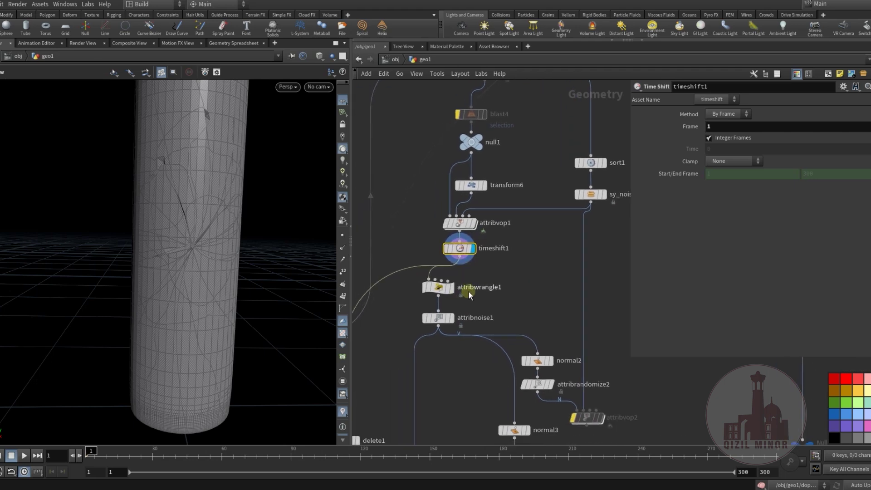
click(438, 287)
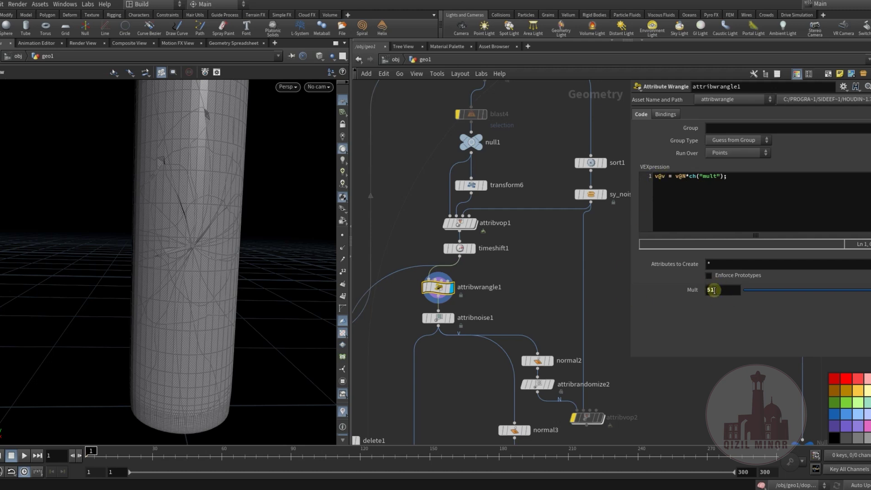
- Display attribnoise1, briefly check the point direction markers, and show point velocity trails instead
middle_drag(532, 298, 567, 233)
click(474, 254)
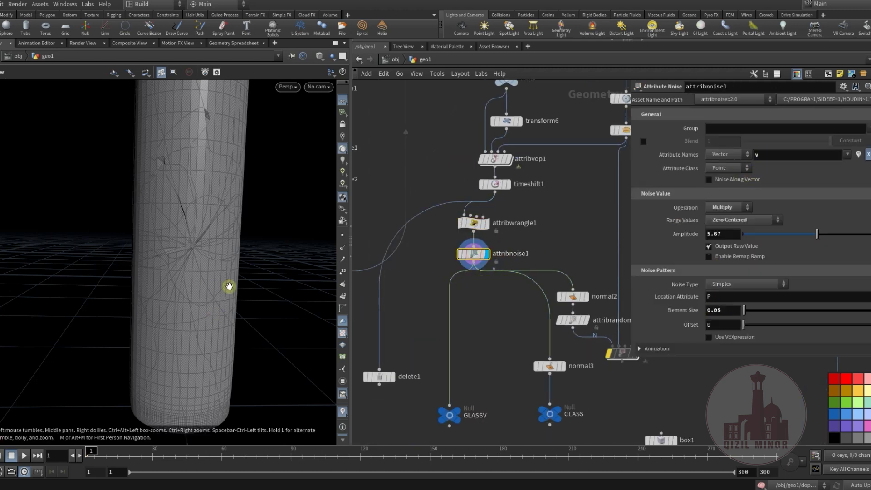
click(343, 248)
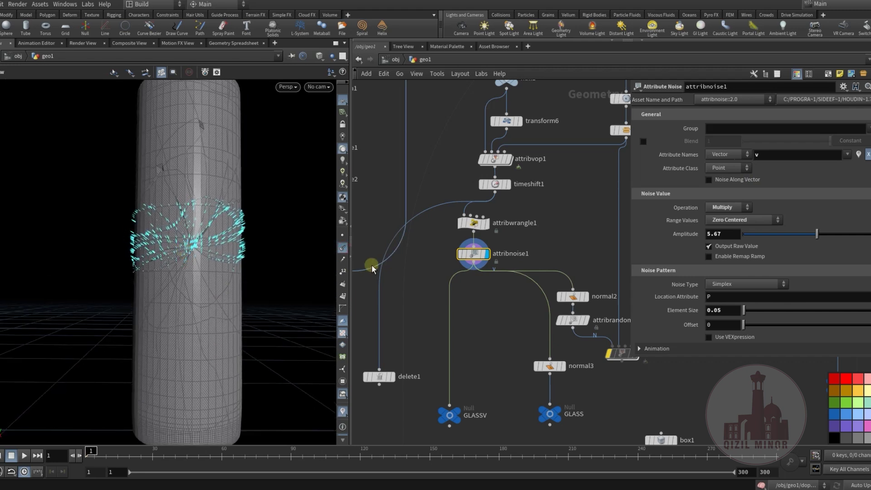
click(344, 250)
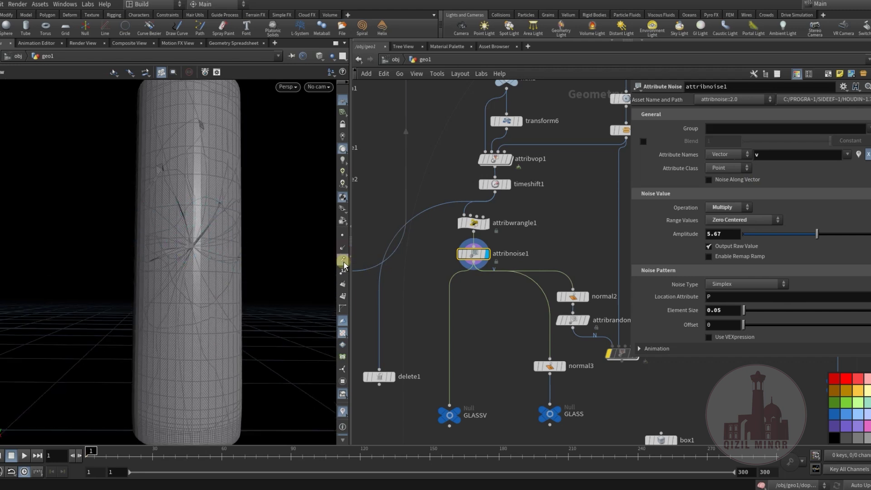
click(343, 260)
mouse_move(185, 265)
mouse_down()
mouse_move(210, 266)
mouse_move(159, 268)
mouse_move(189, 271)
mouse_move(169, 261)
mouse_move(174, 241)
mouse_move(190, 267)
mouse_up()
- Display attribwrangle1 and attribnoise1 in turn to compare the velocity trails before and after the noise
click(488, 229)
click(473, 224)
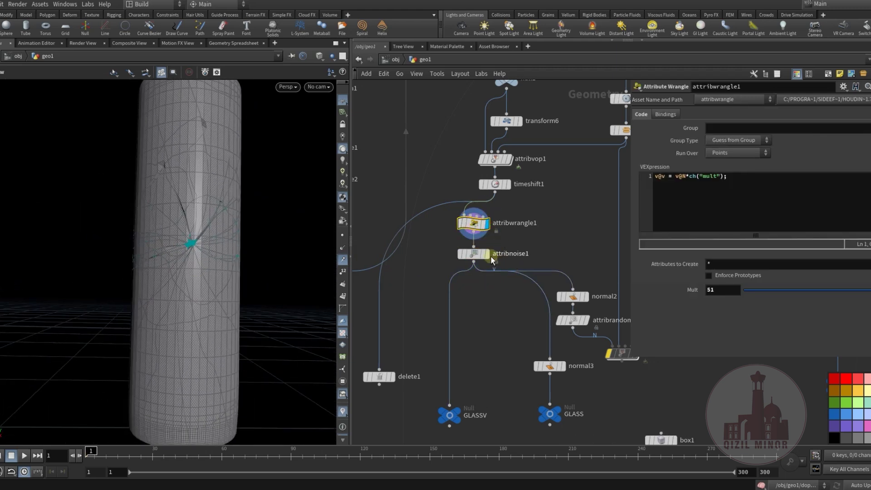
click(488, 255)
click(475, 255)
- Inspect the GLASSV output null, display the GLASS null and hide the point velocity trails
middle_drag(463, 319, 491, 233)
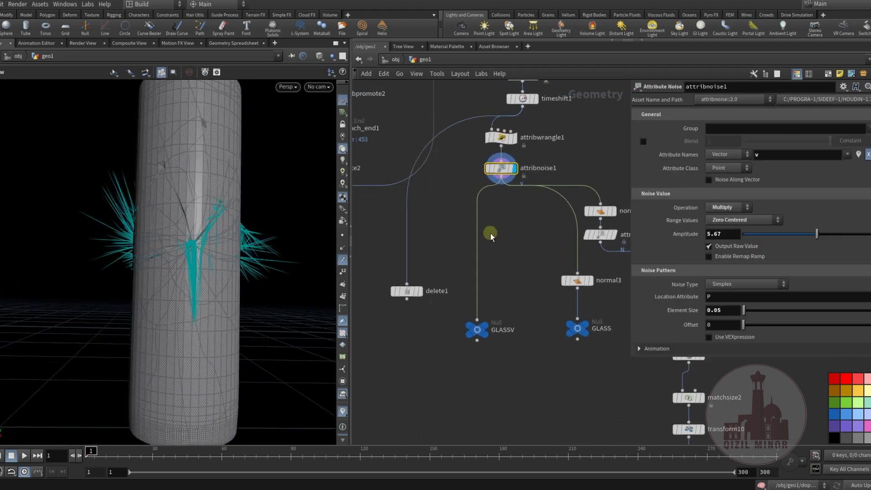
click(477, 329)
middle_drag(527, 348, 474, 371)
mouse_move(546, 318)
click(530, 333)
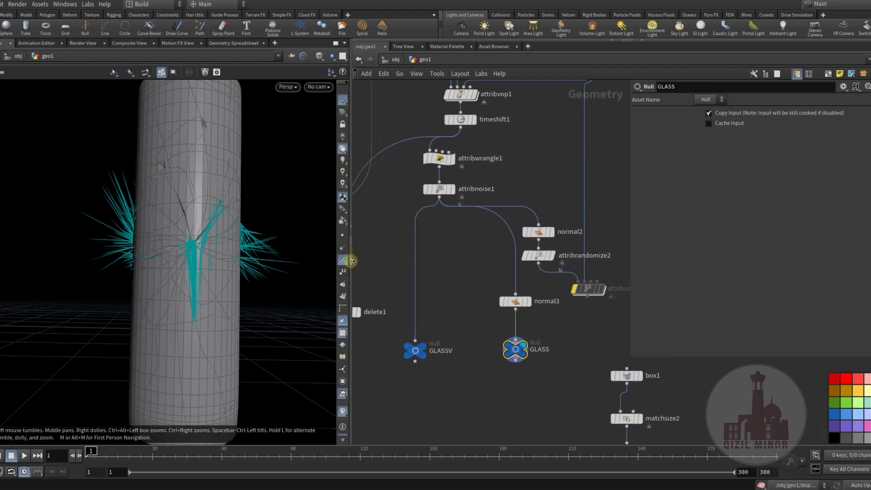
click(342, 259)
- Display attribnoise1 and review how its output branches into the GLASSV and GLASS nulls
middle_drag(462, 295, 470, 323)
click(448, 216)
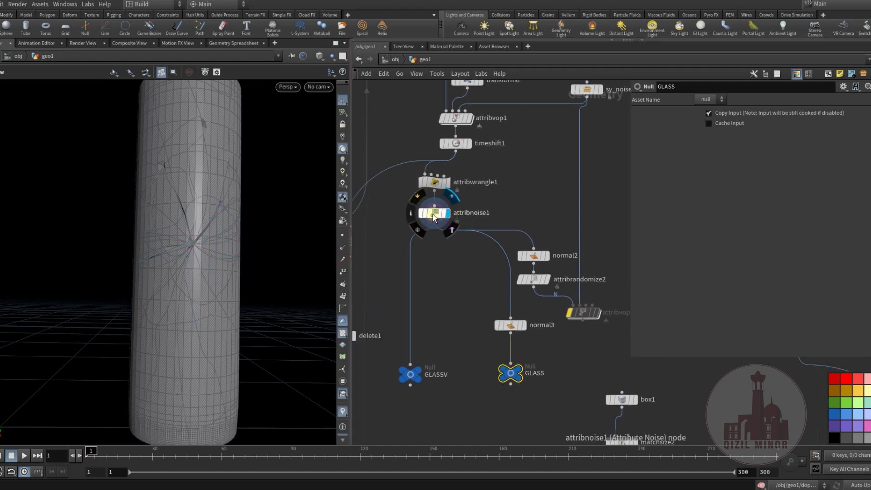
click(431, 213)
middle_drag(443, 297, 409, 275)
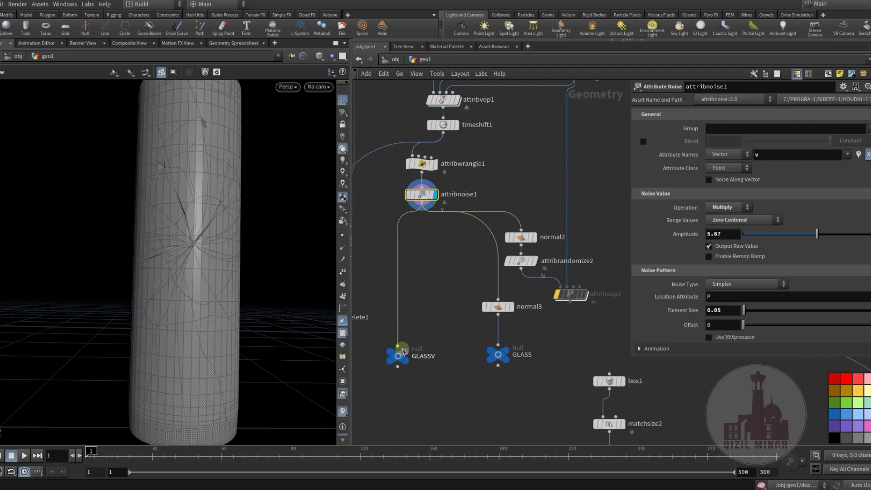
click(498, 354)
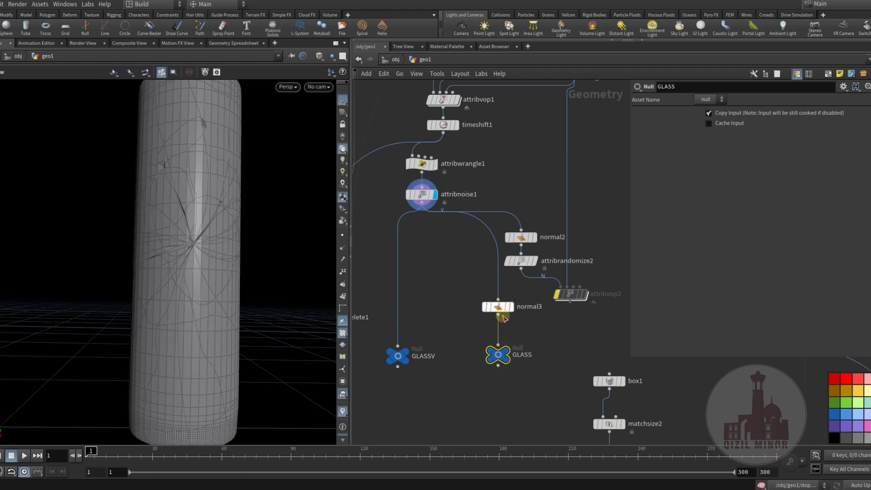
- Set the viewport shading to Smooth Shaded and display normal3 and the GLASS null in turn to view the corrected normals
click(343, 99)
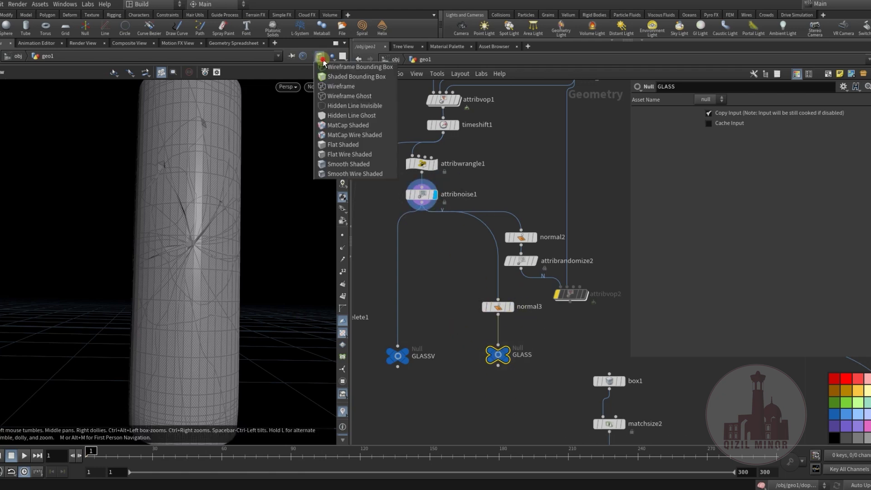
click(334, 174)
drag(205, 245, 214, 268)
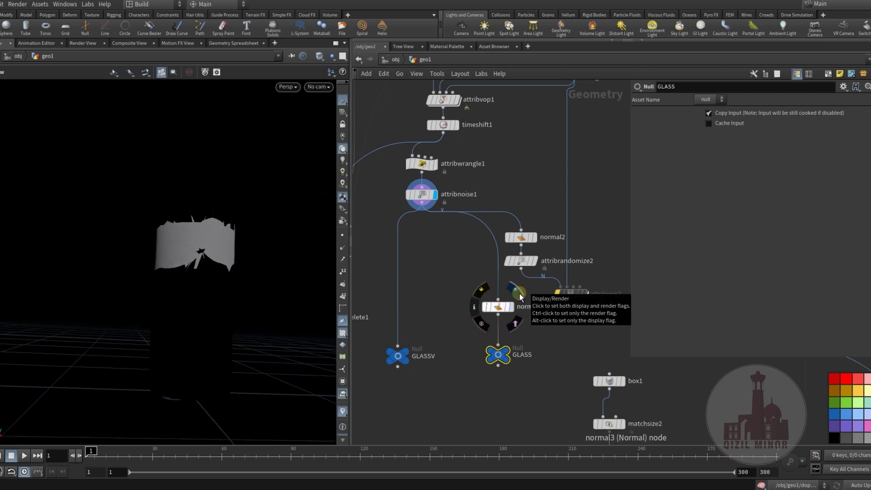
click(518, 293)
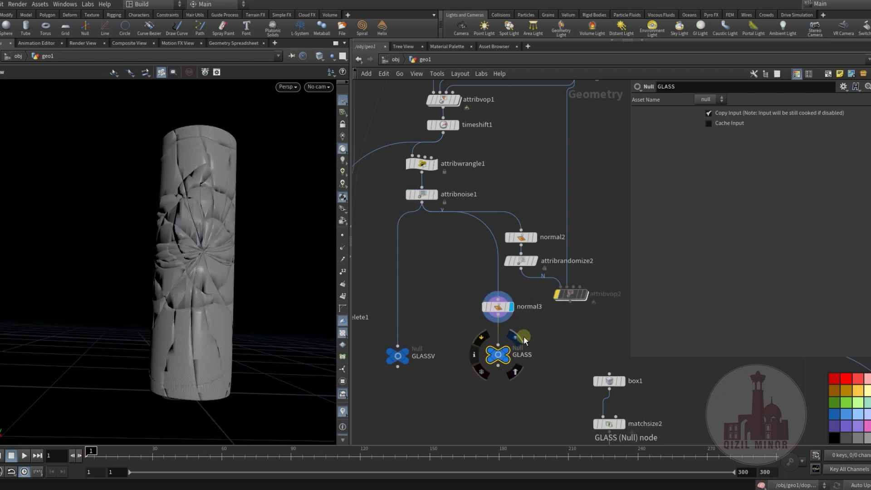
click(515, 339)
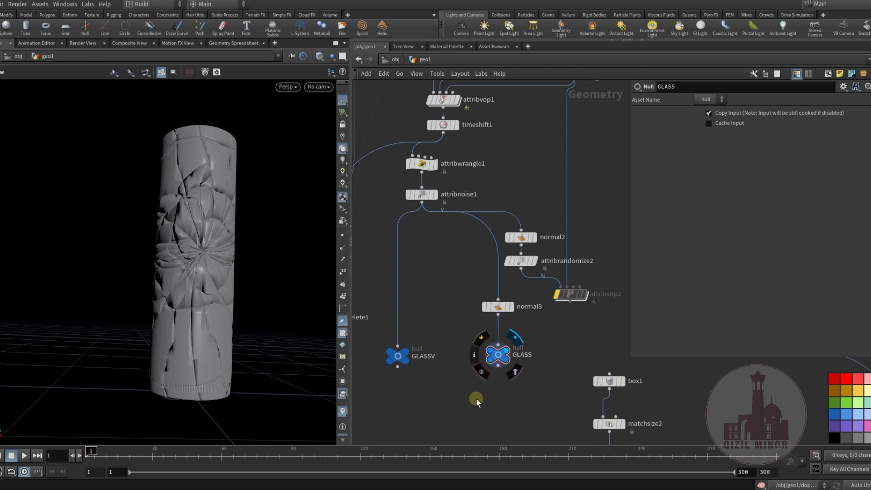
- Locate the liquid branch below subdivide1 and display blast2 and polyfill1 in turn to view the isolated, capped geometry
middle_drag(472, 401, 451, 220)
scroll(457, 401, down, 4)
middle_drag(453, 258, 519, 120)
scroll(512, 235, up, 3)
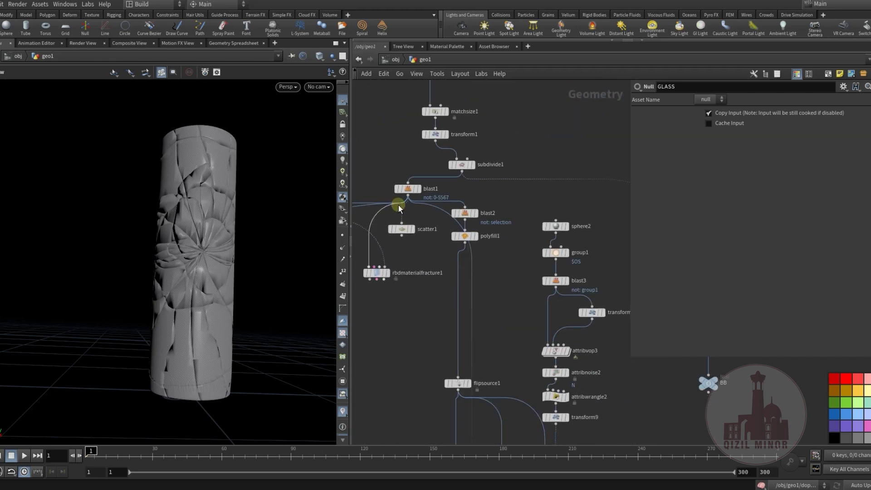
middle_drag(503, 346, 509, 307)
scroll(470, 185, up, 2)
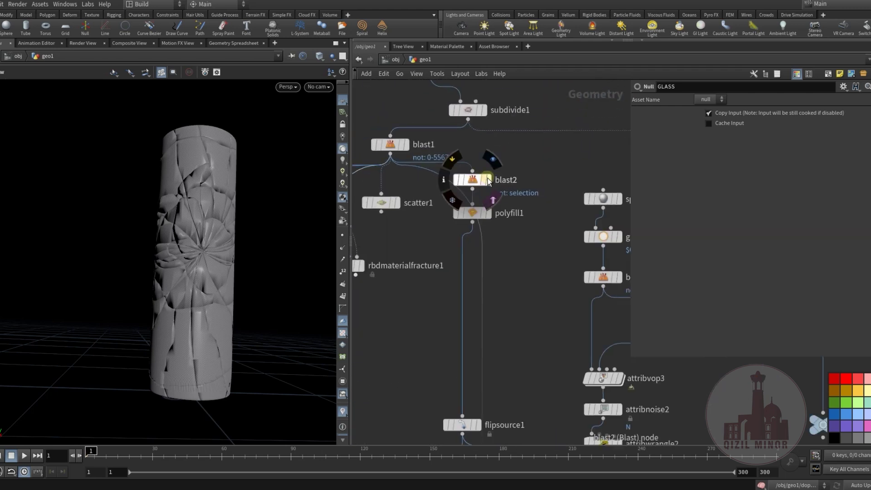
click(491, 180)
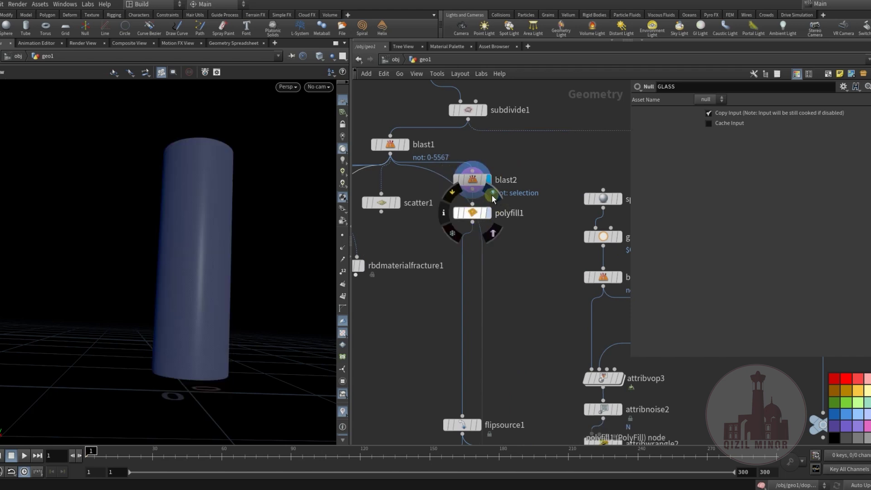
click(470, 217)
- Display flipsource1 and examine the liquid source, its particle settings and the nodes leading to the W and WV nulls
middle_drag(505, 290, 502, 172)
mouse_move(485, 289)
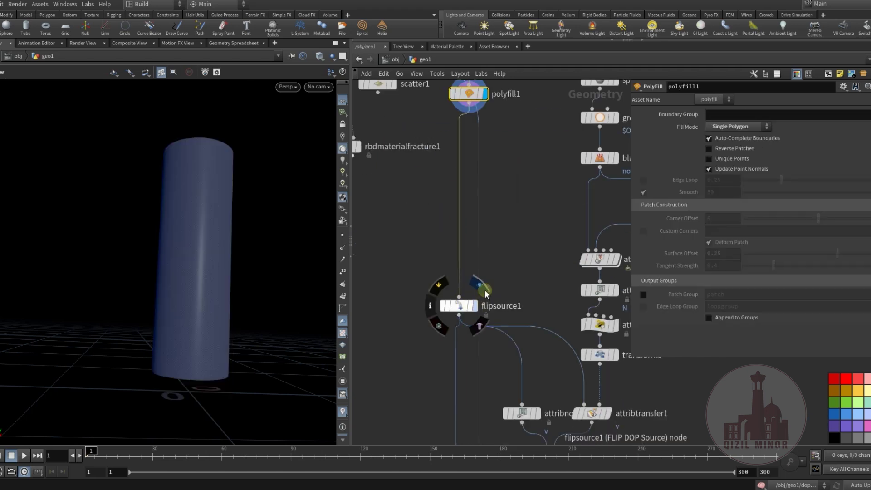
click(469, 307)
middle_drag(511, 278, 511, 324)
drag(220, 286, 195, 233)
middle_drag(526, 426, 480, 219)
scroll(480, 219, down, 2)
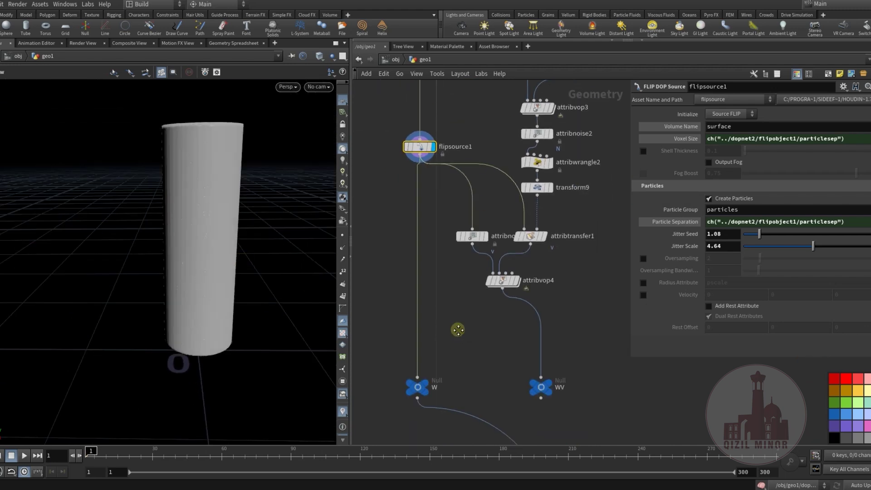
middle_drag(449, 330, 424, 353)
- Display sphere2 and group1 in turn to view the sphere and its bounding-box group selection
middle_drag(575, 221, 510, 346)
scroll(510, 346, down, 3)
middle_drag(527, 294, 545, 246)
scroll(522, 299, up, 2)
scroll(482, 140, up, 2)
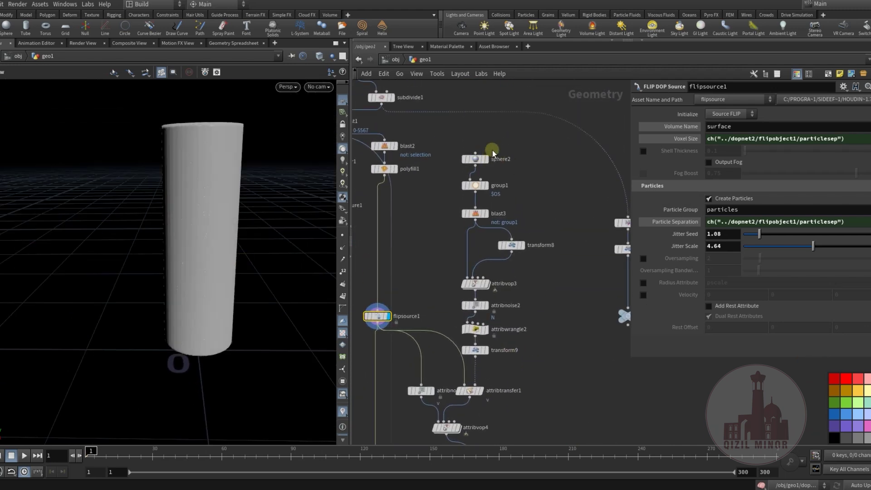
click(489, 148)
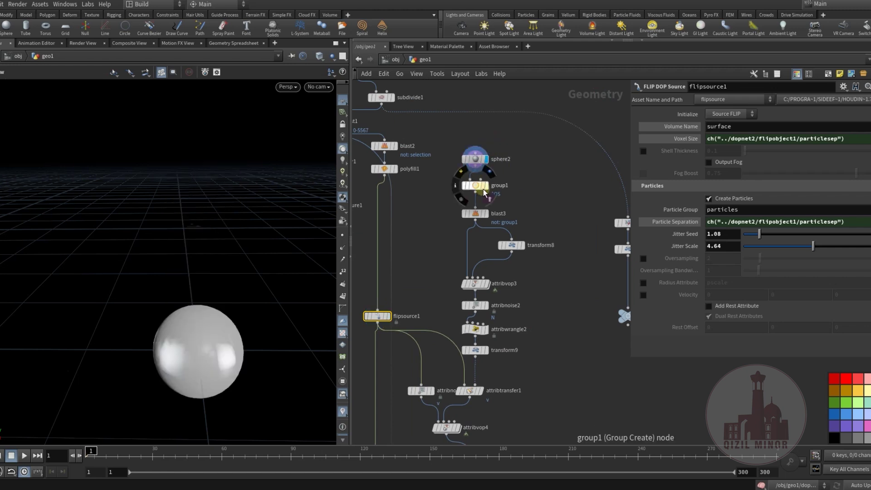
click(491, 185)
middle_drag(513, 219, 529, 142)
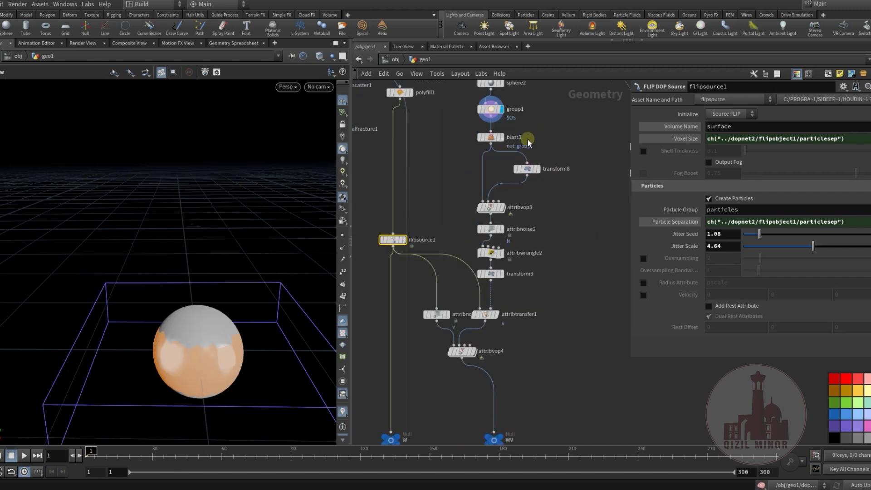
- Display blast3 and attribvop3 in turn, with point normals shown, to view the cut sphere and its outward normals
click(501, 137)
click(491, 137)
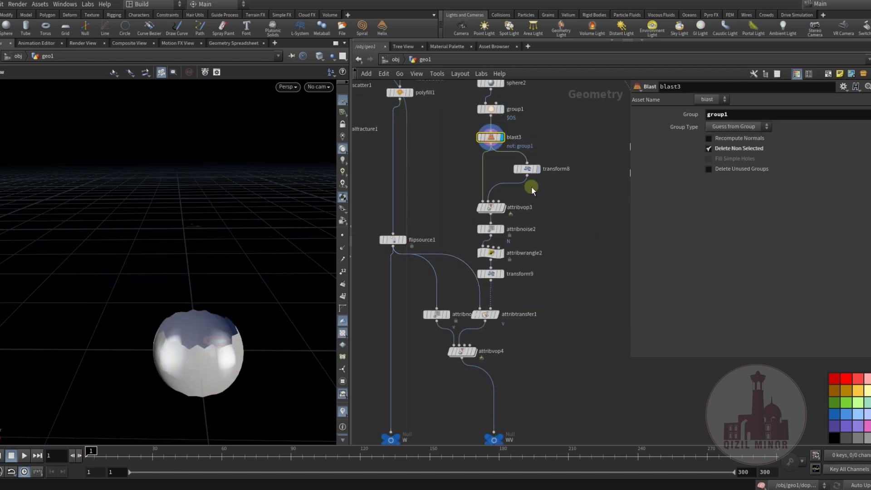
click(491, 207)
middle_drag(430, 204, 609, 188)
middle_drag(396, 260, 498, 267)
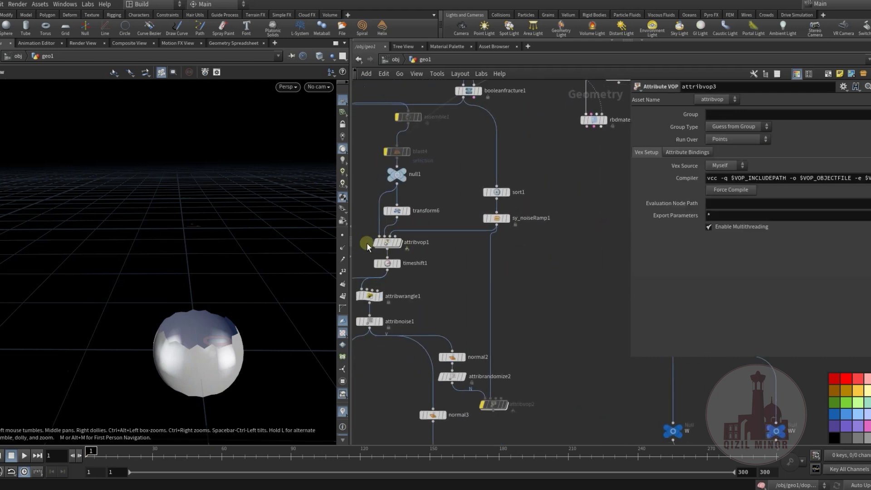
key(f)
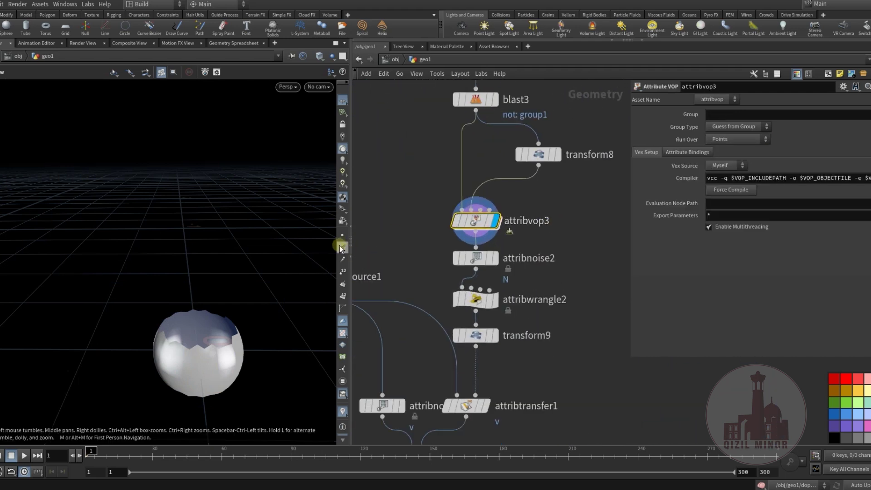
click(343, 247)
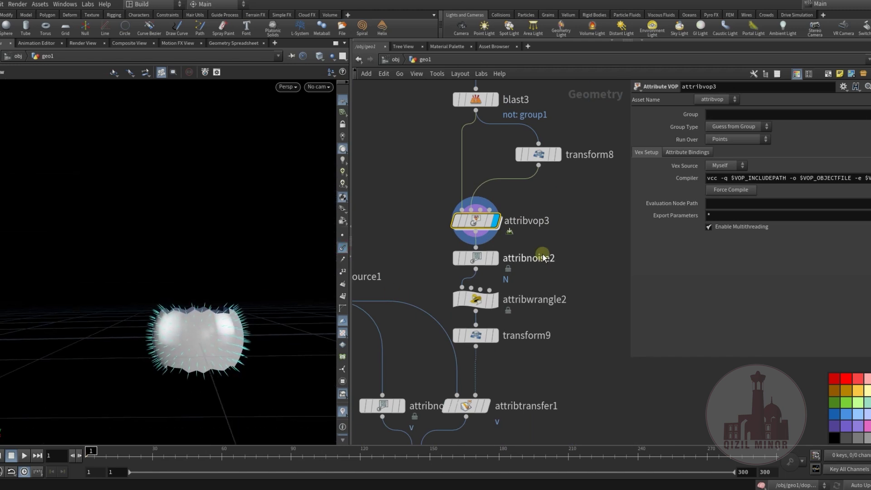
- Display attribnoise2, attribwrangle2 and transform9 in turn to view the noise on N, the velocity expression and the raised sphere
click(501, 234)
click(469, 258)
alt+drag(224, 301, 186, 317)
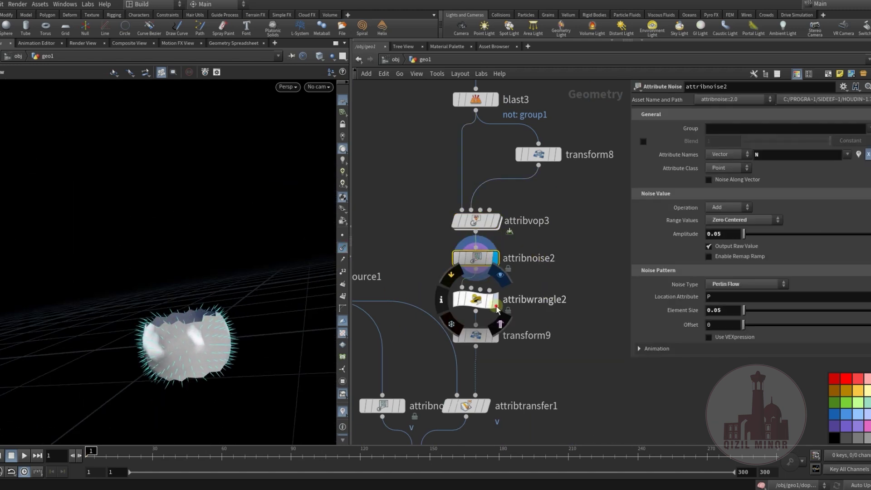
click(498, 310)
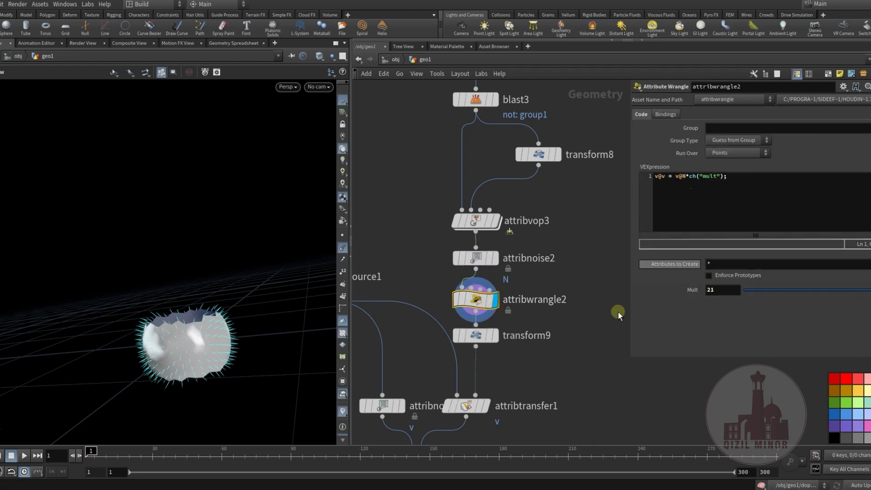
middle_drag(579, 361, 594, 305)
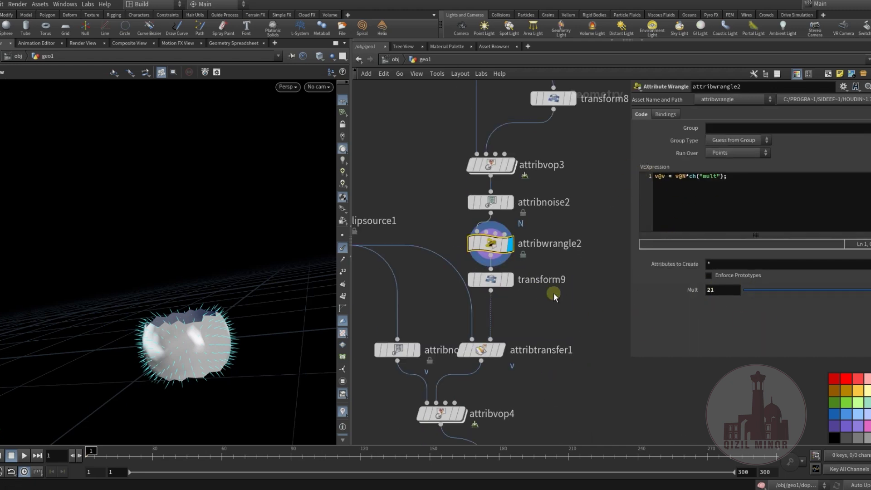
click(515, 284)
click(498, 281)
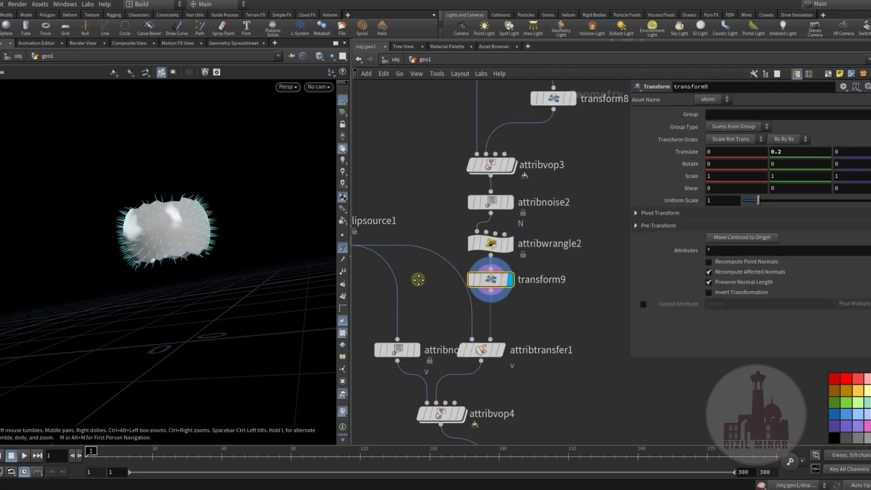
- Template polyfill1 over the displayed transform9 to compare the sphere's position with the liquid geometry
middle_drag(427, 288, 526, 358)
scroll(526, 358, down, 1)
middle_drag(500, 119, 519, 266)
click(490, 254)
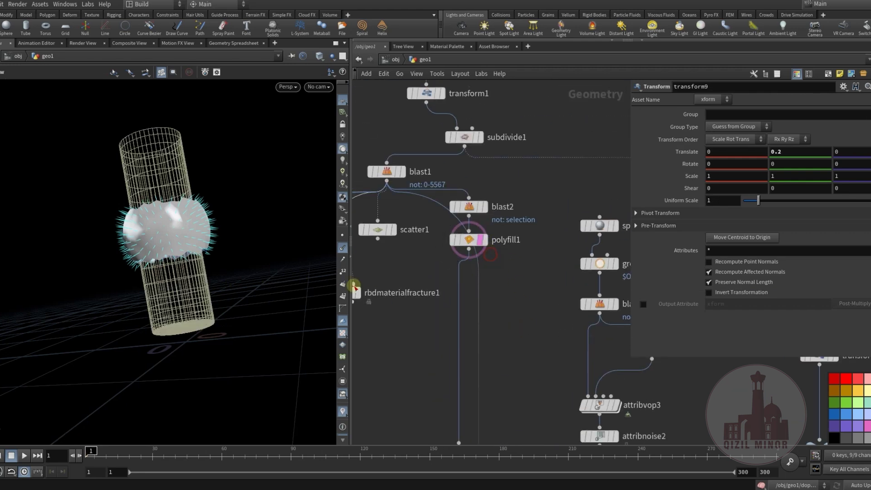
drag(260, 286, 127, 209)
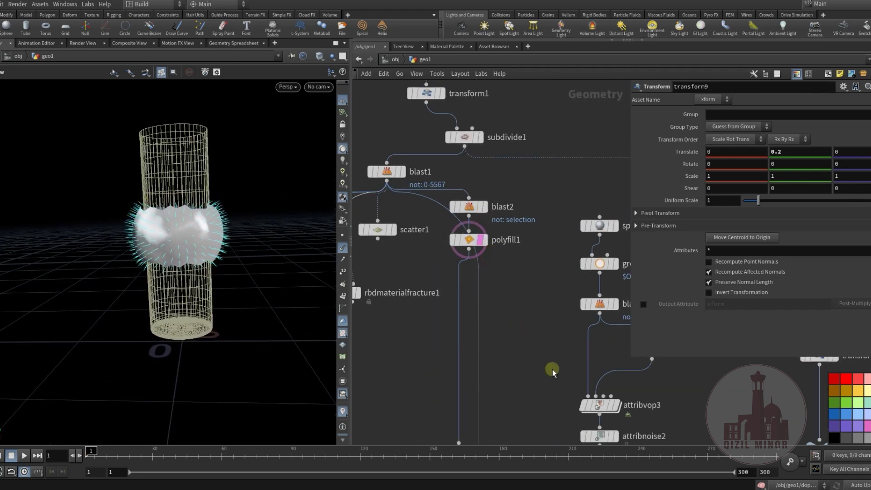
- Display and select attribtransfer1 below transform9 to view how v is transferred onto the FLIP source
middle_drag(558, 372, 508, 198)
scroll(508, 200, down, 1)
middle_drag(498, 326, 476, 214)
scroll(529, 308, up, 2)
mouse_move(543, 256)
click(564, 241)
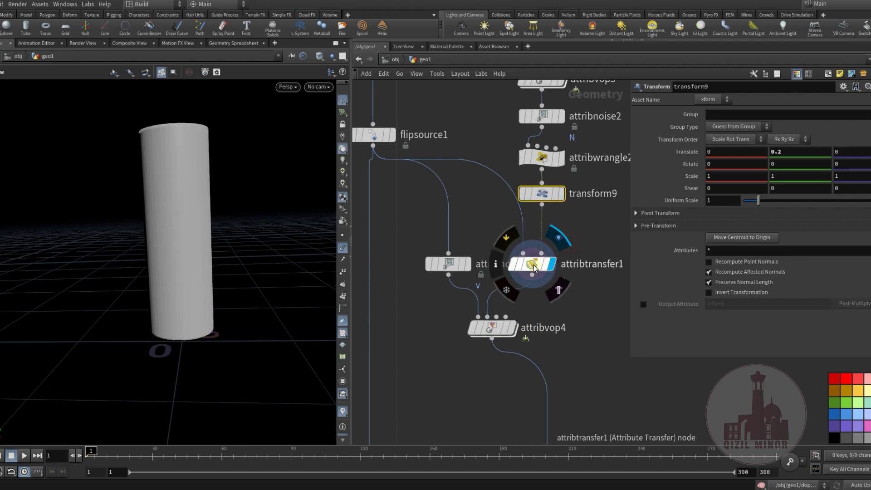
click(533, 267)
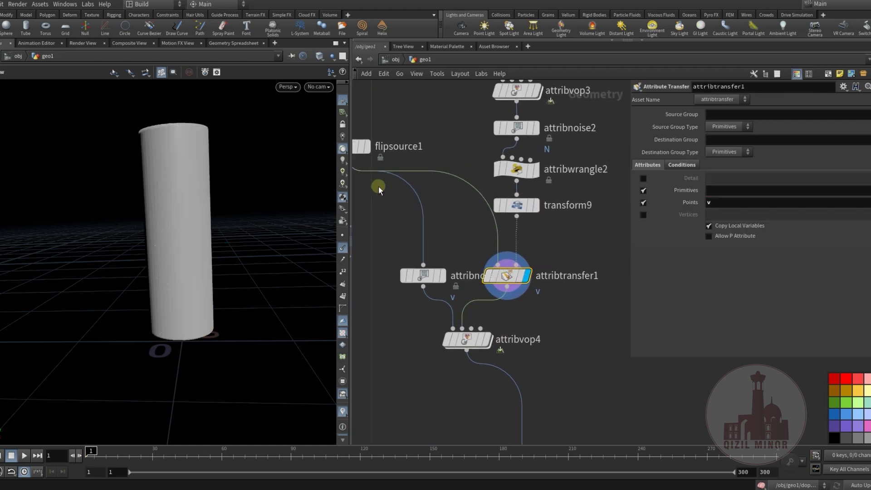
- Display and select attribnoise3 below flipsource1 to view its noise settings for the v attribute
middle_drag(444, 216, 500, 254)
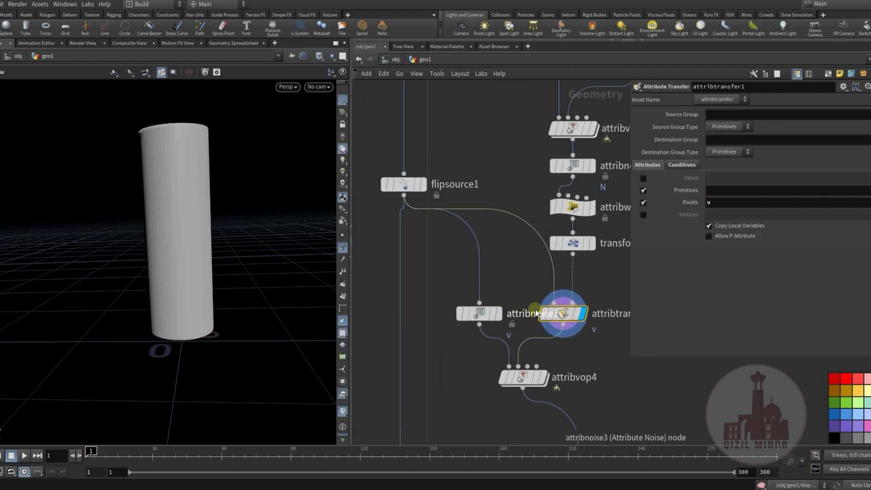
mouse_move(500, 320)
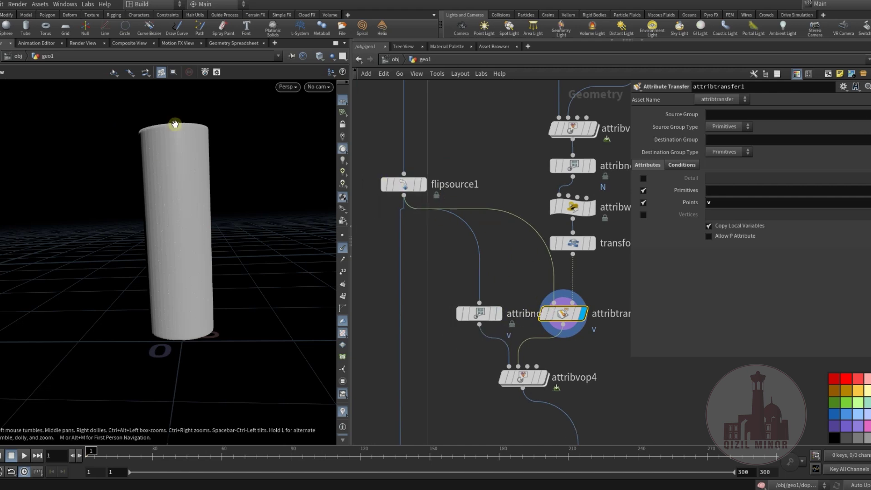
mouse_move(472, 313)
click(503, 289)
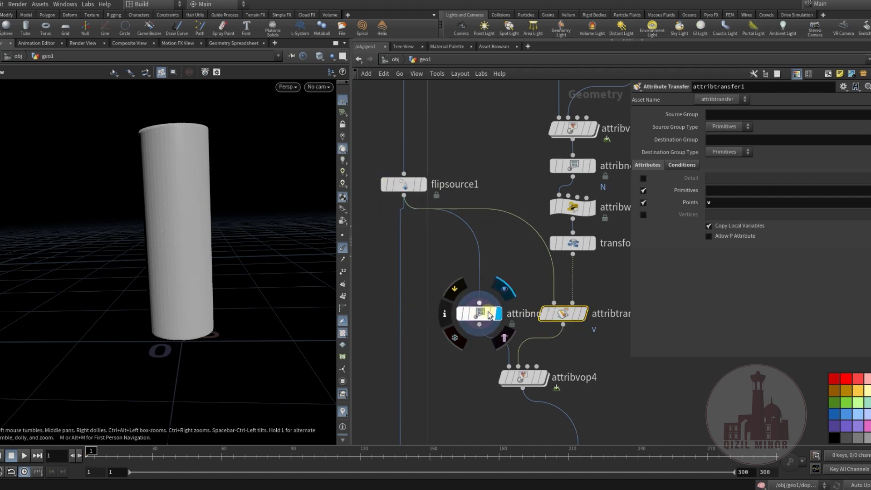
click(479, 313)
middle_drag(502, 277, 476, 227)
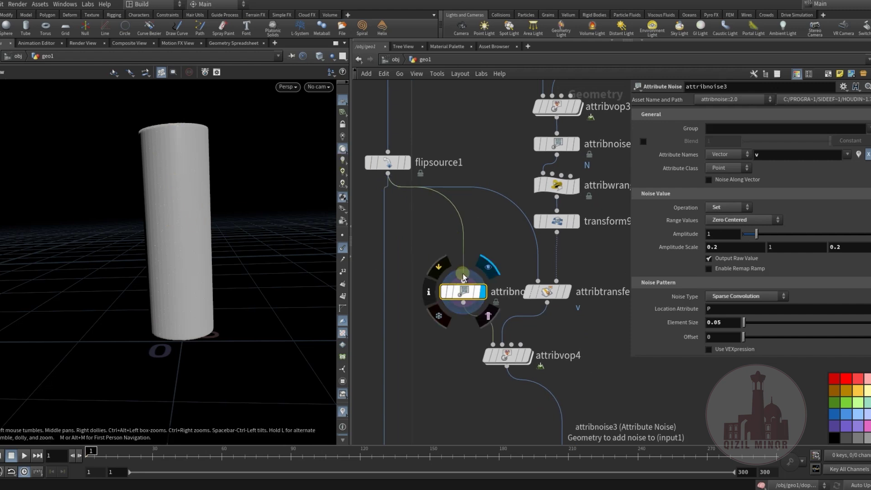
- Display attribvop4 and show point trails in the viewport to view the combined liquid velocities
click(535, 334)
click(507, 358)
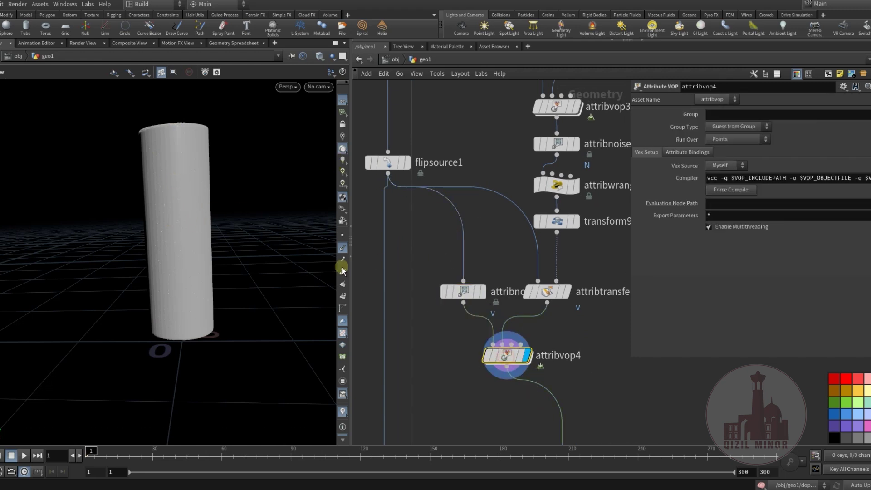
drag(177, 197, 196, 223)
middle_drag(226, 177, 227, 229)
scroll(227, 229, up, 2)
- Display attribtransfer1 and attribnoise3 in turn and compare their velocity trails on the liquid column
mouse_move(550, 297)
click(573, 268)
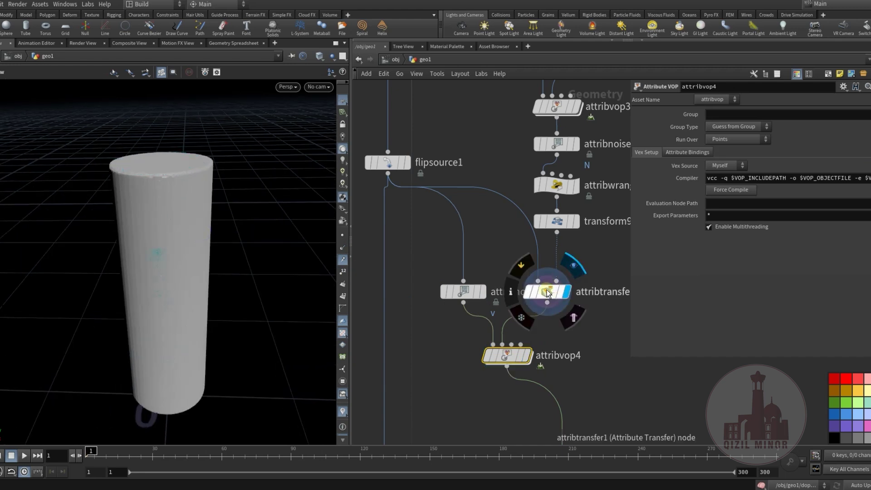
click(547, 292)
drag(210, 272, 211, 268)
right_drag(158, 281, 266, 272)
drag(219, 293, 222, 303)
right_drag(245, 291, 113, 290)
drag(257, 305, 220, 275)
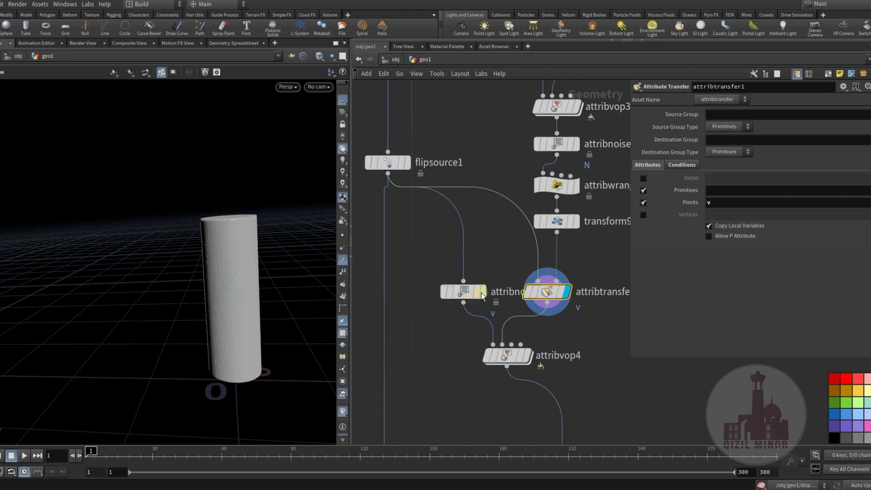
mouse_move(465, 293)
click(484, 261)
click(469, 293)
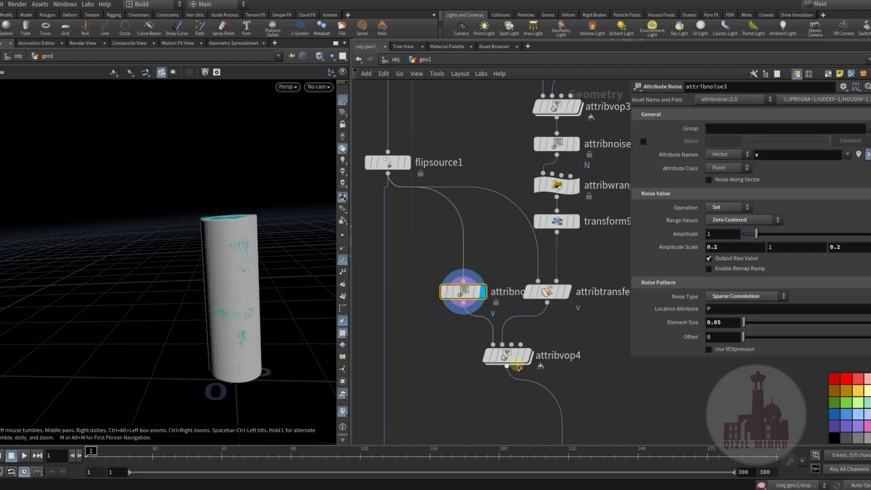
- Open attribvop4, examine how the imported point v is added to the existing v, and return to geo1
double_click(504, 355)
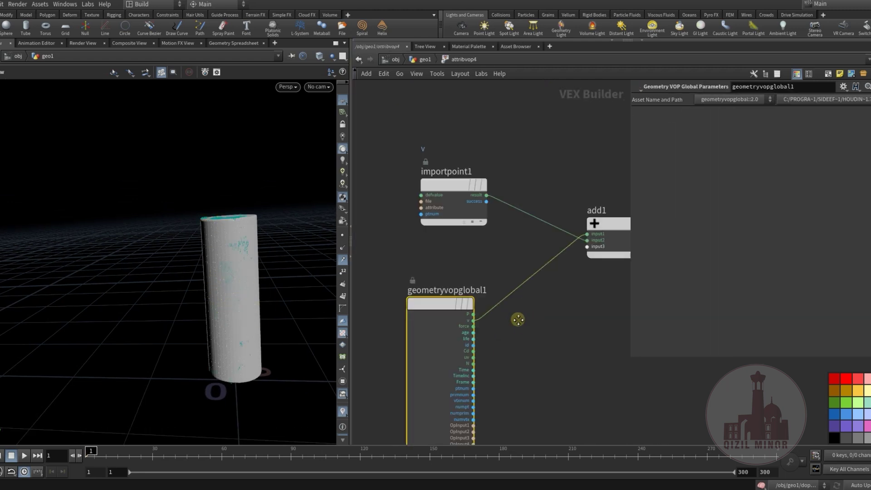
scroll(465, 307, down, 2)
middle_drag(490, 318, 464, 283)
middle_drag(441, 337, 485, 353)
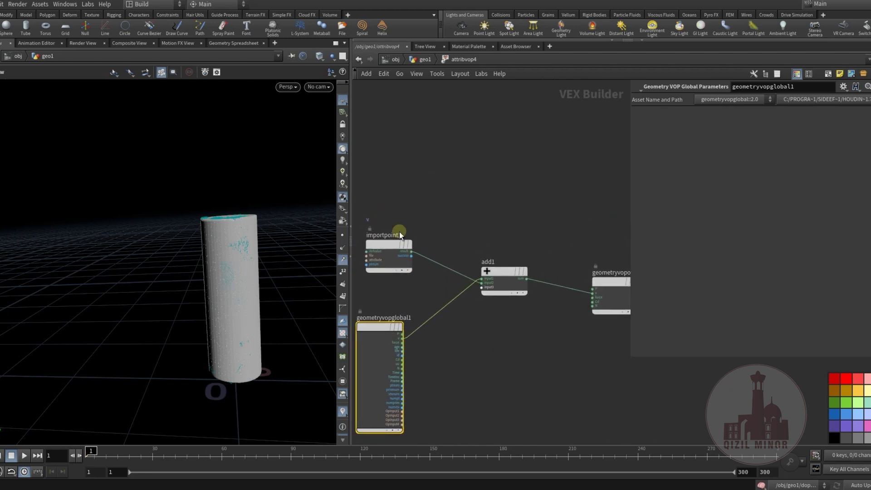
click(426, 59)
- Display the W null, nudge it slightly left in the network, and display the WV null to view both liquid outputs
middle_drag(440, 387, 441, 246)
scroll(440, 254, down, 2)
middle_drag(467, 301, 486, 263)
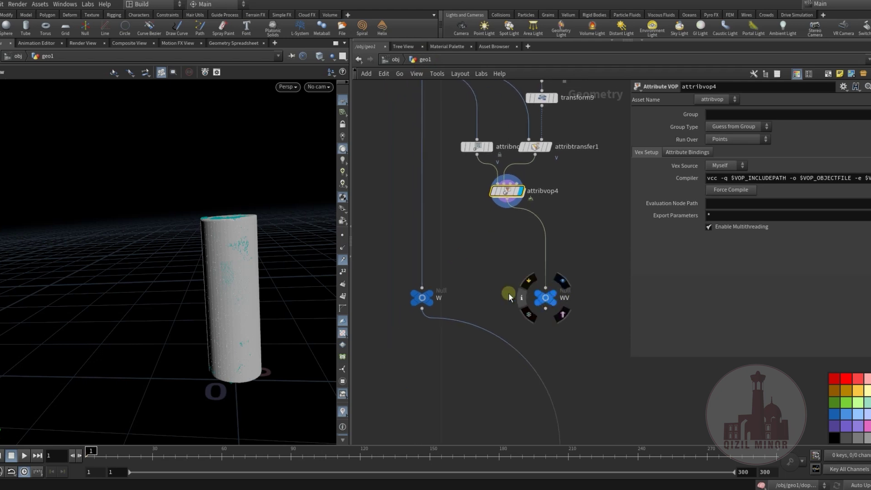
middle_drag(508, 296, 534, 378)
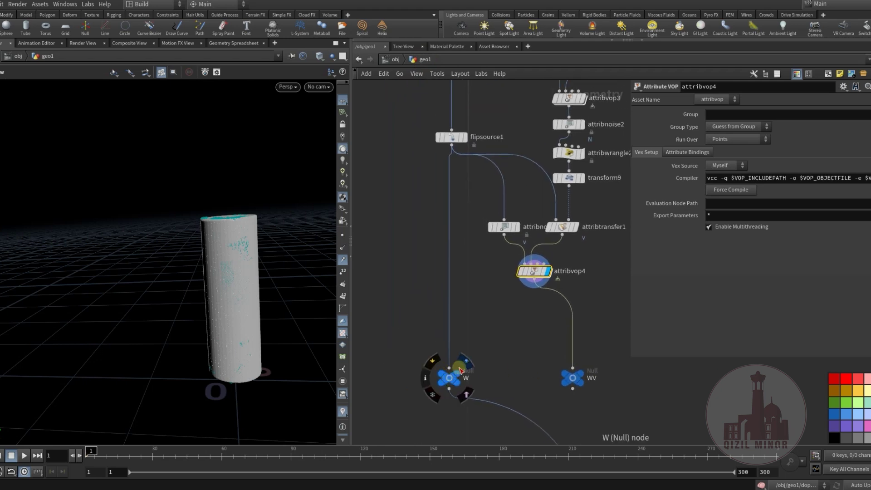
click(463, 367)
drag(449, 377, 432, 376)
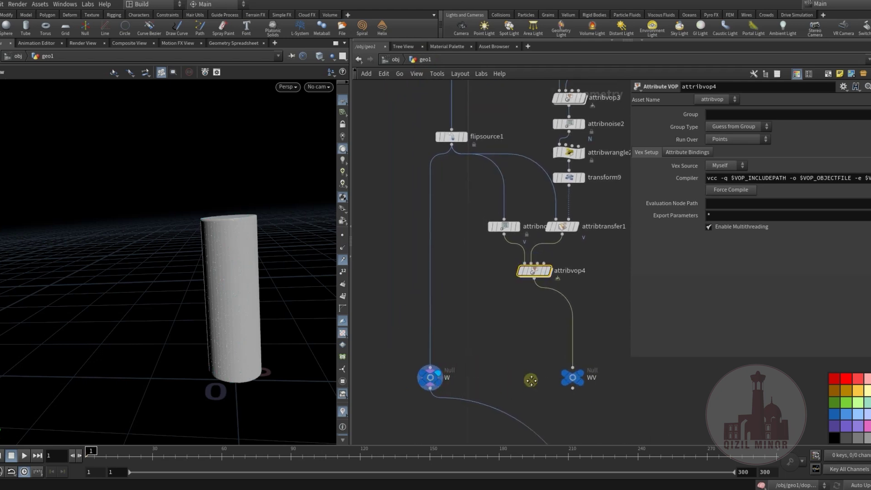
middle_drag(521, 364, 567, 335)
mouse_move(557, 347)
click(568, 329)
- Display the C null below transform10 to view the box collision geometry against the glass
scroll(567, 335, down, 3)
middle_drag(433, 368, 488, 301)
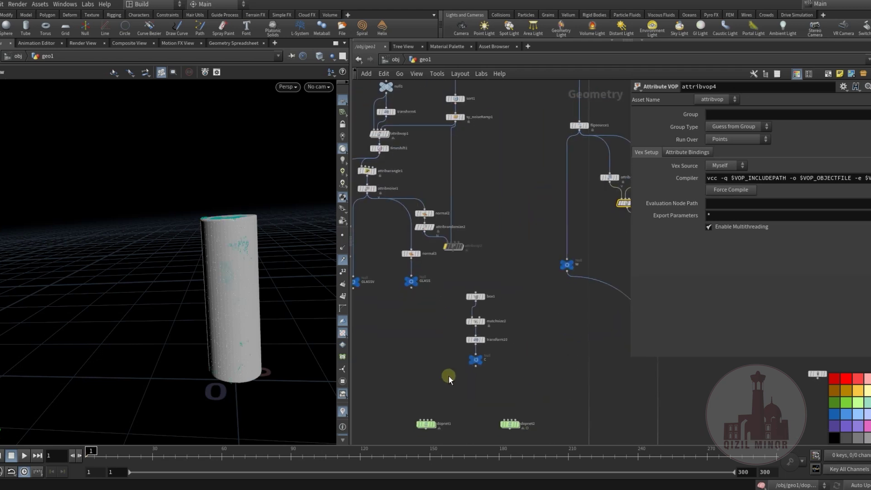
scroll(459, 375, up, 4)
click(484, 344)
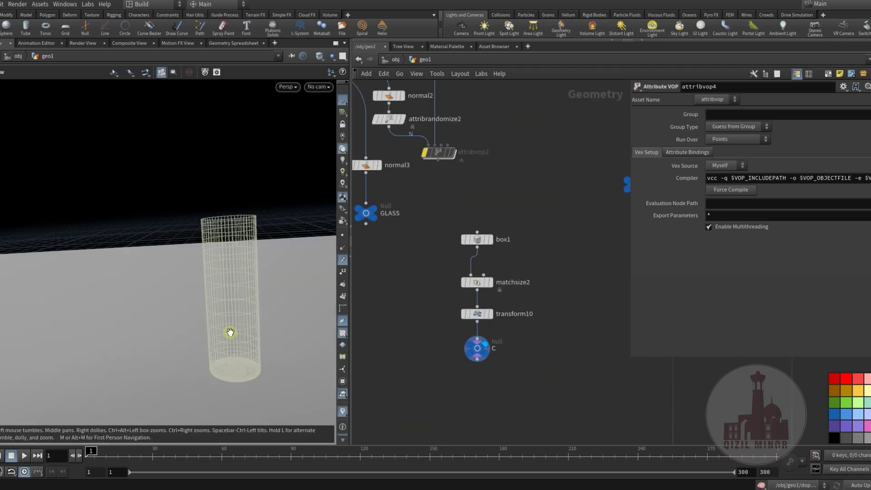
mouse_move(231, 335)
mouse_down()
mouse_move(226, 361)
mouse_move(248, 335)
mouse_up()
scroll(413, 371, down, 1)
middle_drag(412, 371, 526, 254)
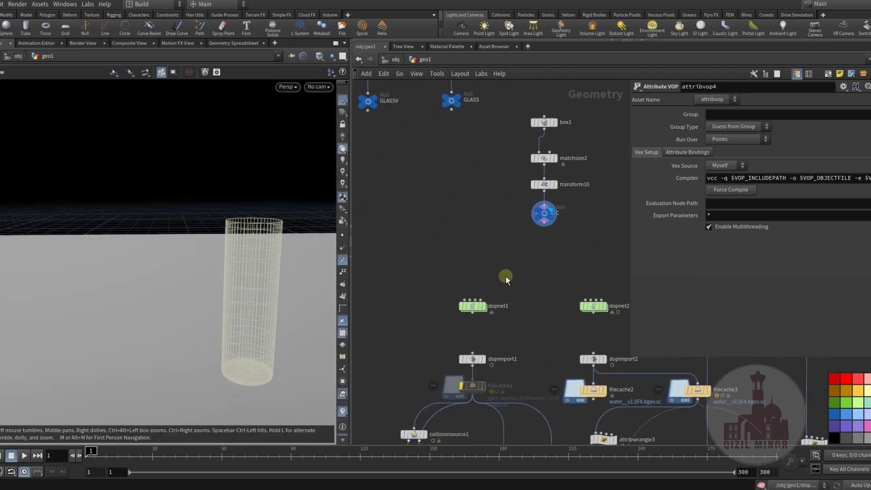
- Open the dopnet1 simulation network and hide the point trails to view the fractured glass
scroll(505, 276, up, 4)
click(458, 320)
double_click(458, 320)
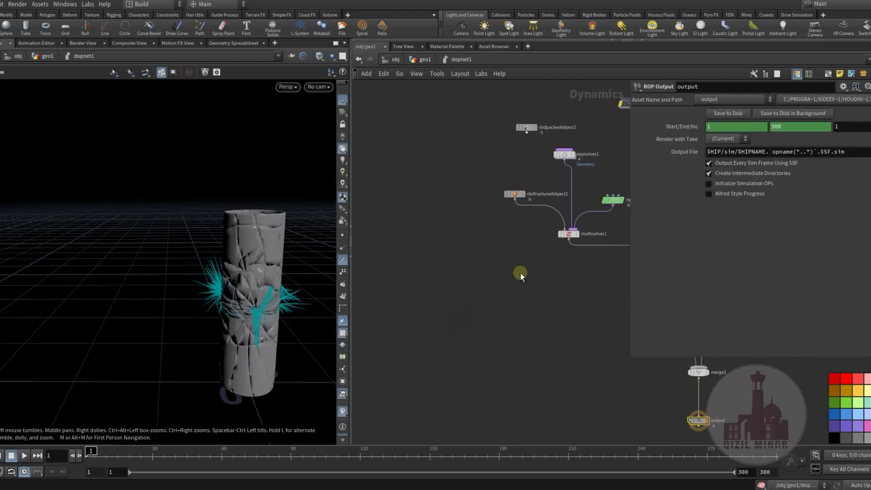
middle_drag(492, 307, 434, 338)
drag(227, 277, 255, 305)
scroll(442, 273, up, 4)
- Examine how rbdfracturedobject1, sopsolver1 and rigidbodysolver1 feed multisolver1 and continue to gravity1
middle_drag(476, 261, 491, 258)
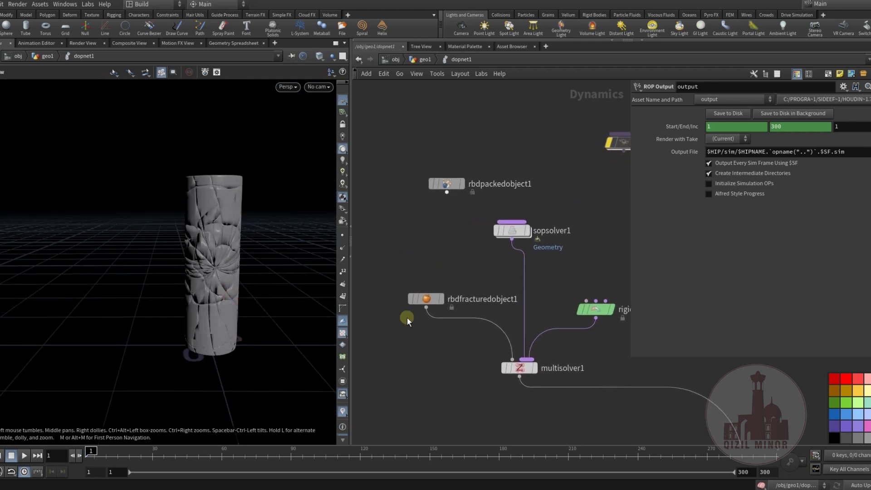
middle_drag(437, 361, 419, 309)
scroll(419, 309, down, 3)
middle_drag(506, 365, 520, 387)
scroll(449, 292, up, 4)
middle_drag(438, 240, 465, 241)
mouse_move(431, 312)
mouse_down()
mouse_move(444, 294)
mouse_move(437, 299)
mouse_up()
middle_drag(455, 229, 447, 307)
drag(453, 254, 441, 171)
middle_drag(412, 336, 408, 245)
drag(425, 277, 437, 293)
middle_drag(439, 92, 453, 209)
drag(453, 199, 443, 192)
middle_drag(437, 407, 414, 304)
drag(414, 304, 420, 311)
middle_drag(451, 273, 403, 237)
scroll(403, 238, down, 1)
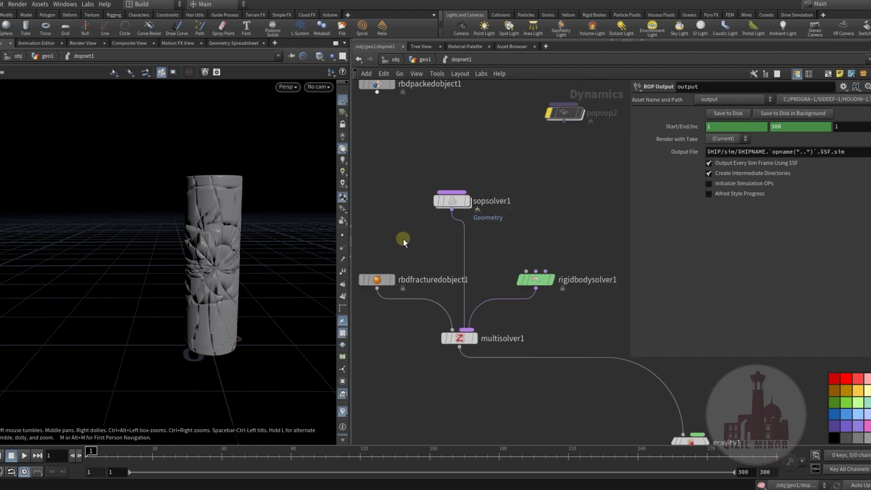
- Delete the unused disconnected nodes above the solver chain, including rbdpackedobject1, popvop2, popvop1 and bulletrbdsolver1
mouse_move(511, 231)
middle_down()
mouse_move(517, 219)
mouse_move(505, 213)
middle_up()
mouse_move(506, 309)
middle_down()
mouse_move(518, 298)
mouse_move(490, 237)
middle_up()
scroll(470, 301, down, 3)
middle_drag(596, 244, 555, 358)
middle_drag(500, 288, 546, 319)
drag(401, 262, 499, 238)
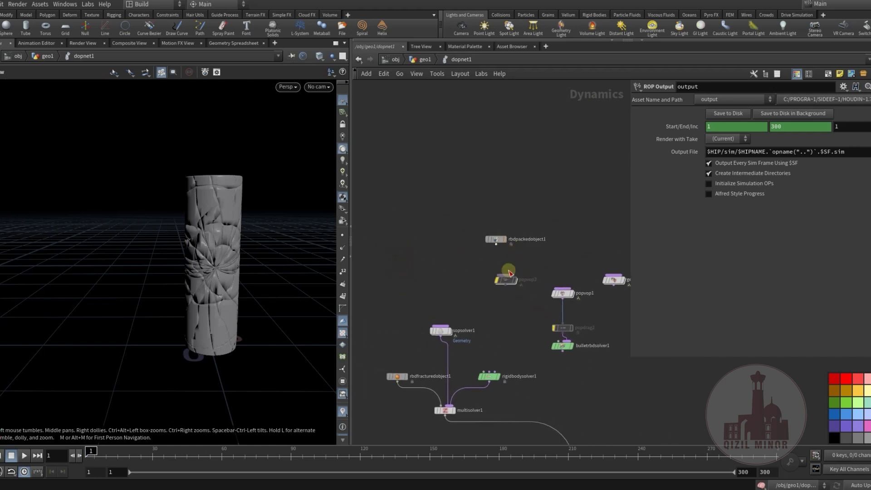
key(Escape)
middle_drag(487, 309, 407, 285)
drag(569, 167, 416, 333)
middle_drag(500, 360, 473, 352)
key(Delete)
- Open sopsolver1 and view attribtransfer1 and the object_merge1 node that brings in /obj/geo1/GLASSV
scroll(505, 300, up, 4)
click(449, 191)
double_click(450, 190)
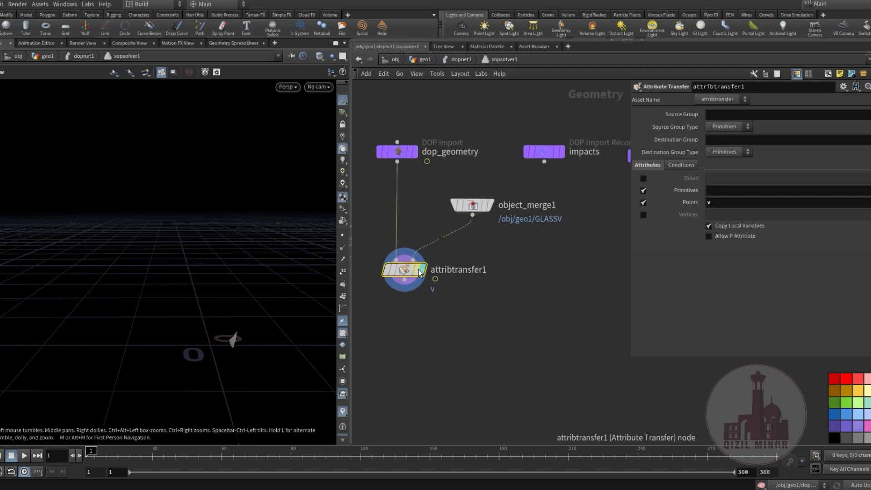
click(410, 289)
click(472, 205)
- Widen the parameter display and examine object_merge1's settings and its connection into attribtransfer1
middle_drag(530, 305, 522, 316)
drag(633, 358, 585, 366)
middle_drag(453, 332, 479, 327)
drag(431, 298, 425, 290)
click(451, 329)
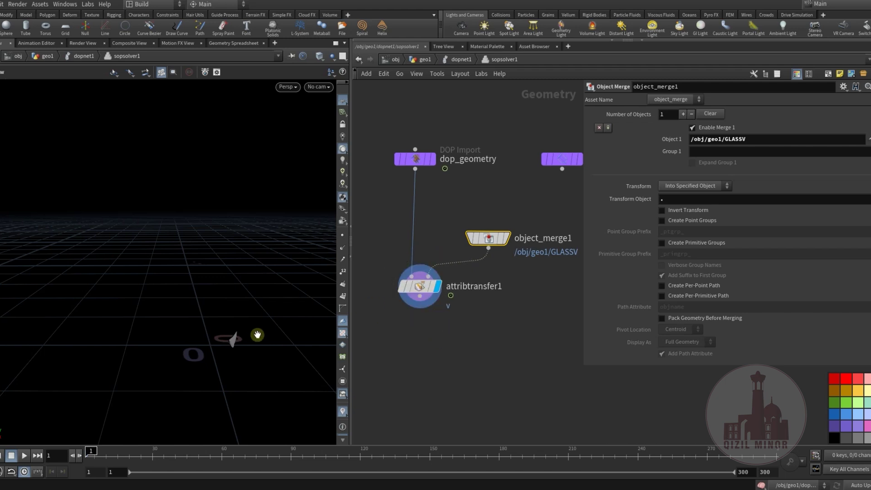
click(151, 232)
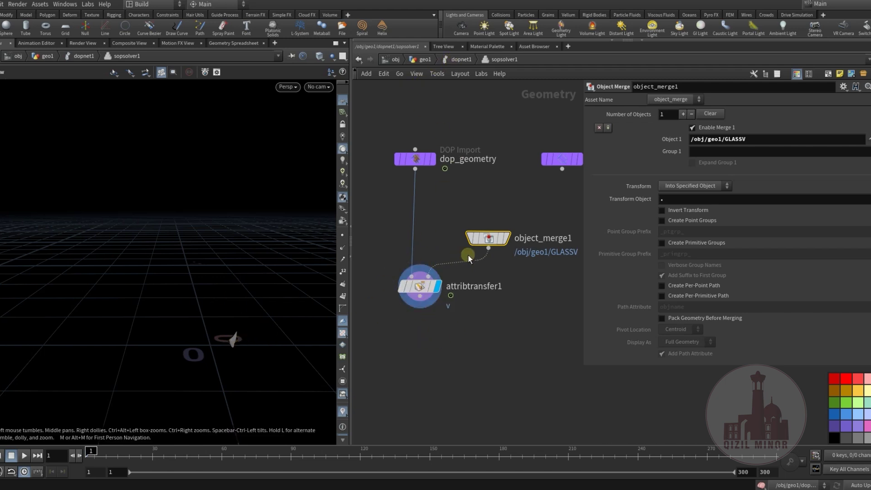
- Reposition object_merge1 and attribtransfer1 slightly inside sopsolver1, and return to the dopnet1 network
drag(488, 239, 495, 230)
drag(420, 288, 429, 287)
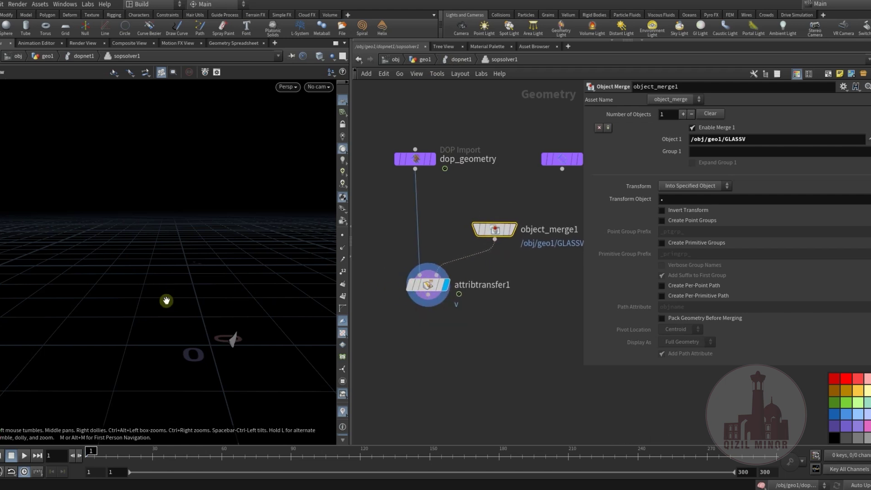
click(460, 60)
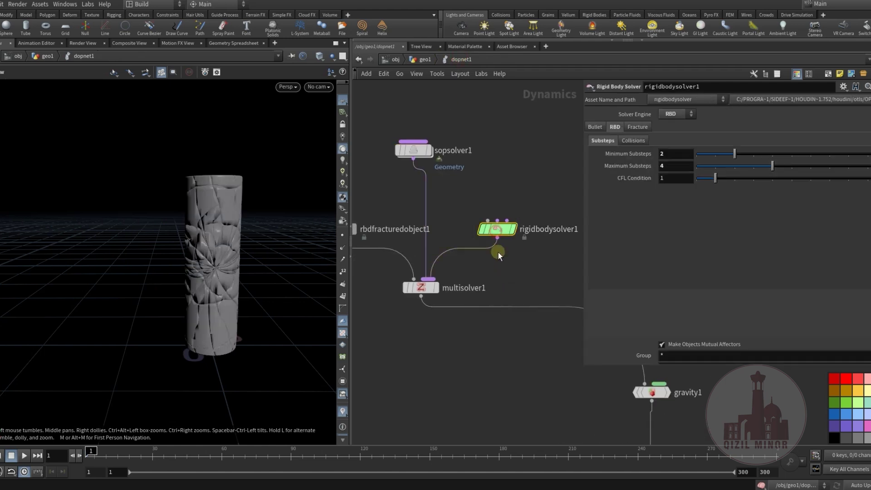
- Examine rigidbodysolver1's Bullet and RBD settings and the chain through gravity1, groundplane1 and merge1 to output
middle_drag(510, 281, 463, 303)
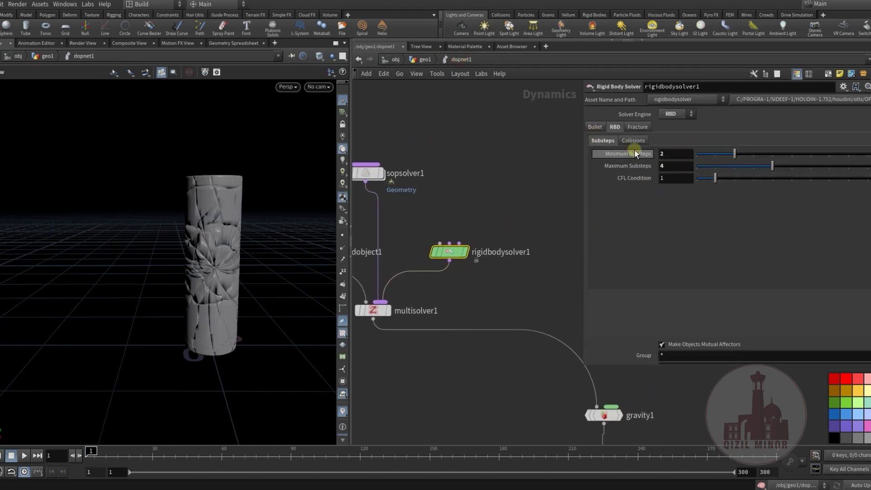
click(592, 126)
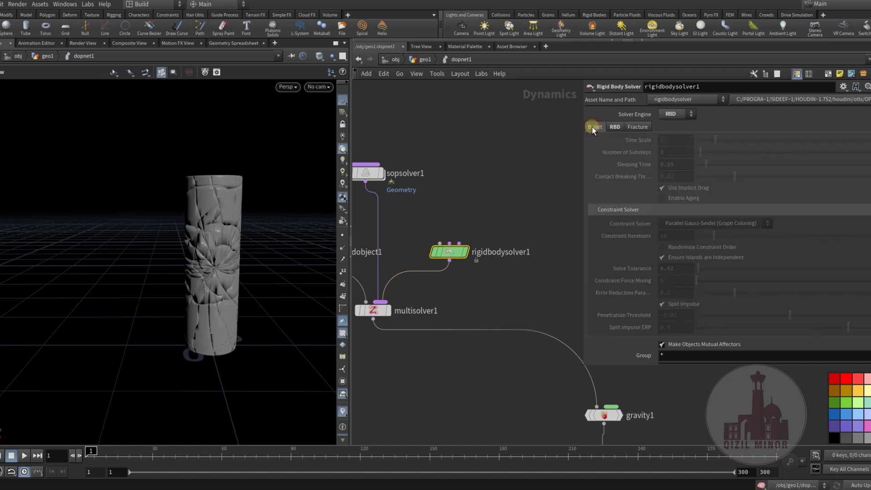
click(614, 127)
middle_drag(521, 308, 448, 213)
scroll(448, 213, down, 3)
middle_drag(460, 261, 469, 179)
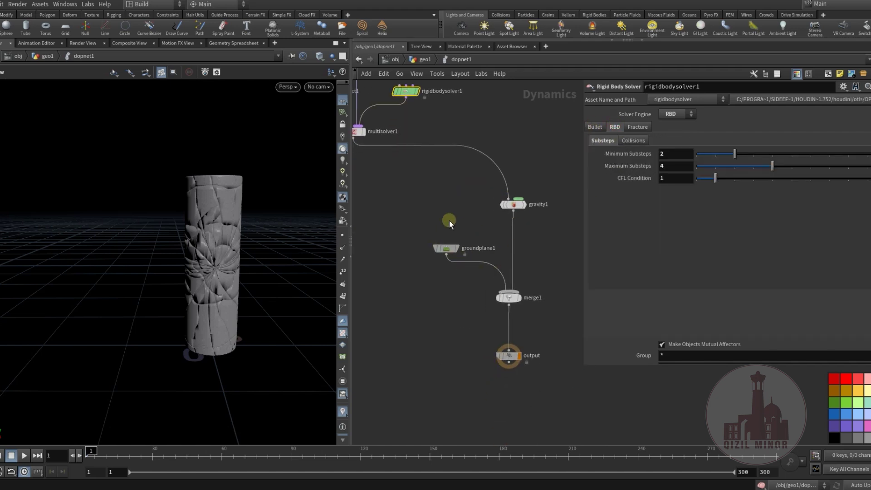
middle_drag(420, 200, 479, 182)
- Return to geo1, display and select dopimport1, and play the glass fracture simulation
click(418, 59)
mouse_move(502, 278)
middle_down()
mouse_move(504, 288)
mouse_move(503, 262)
middle_up()
scroll(466, 271, up, 2)
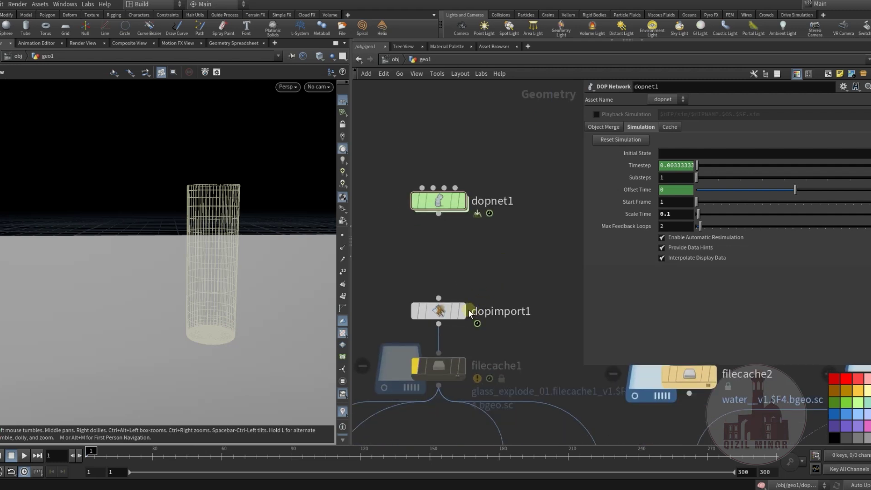
click(462, 322)
click(441, 319)
middle_drag(437, 268, 429, 268)
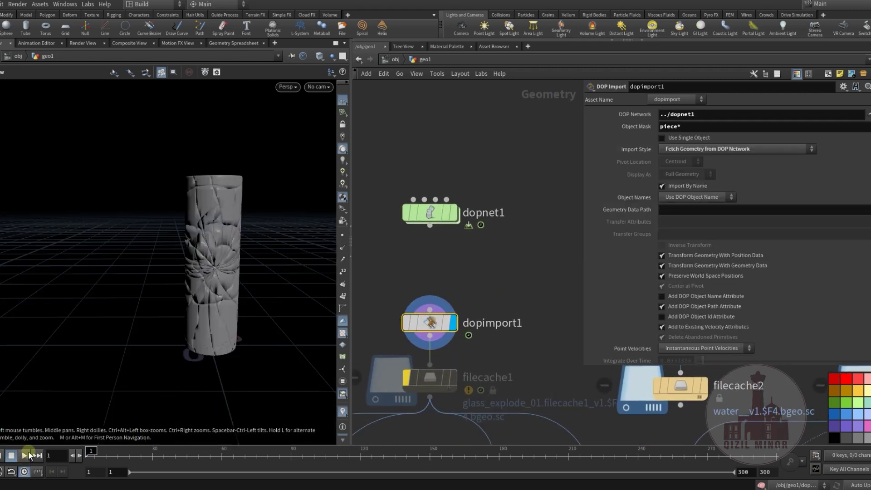
click(15, 456)
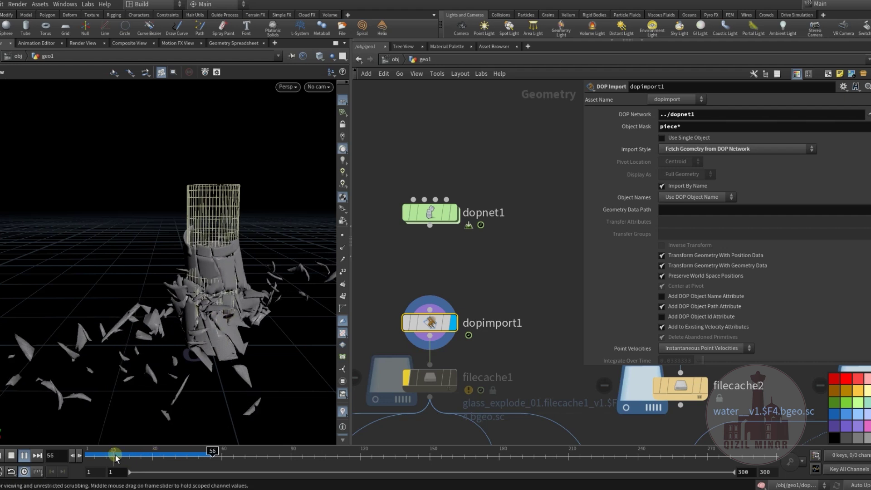
- Check the shattering glass at frames 10 and 34 and view dopnet1's simulation settings
mouse_move(111, 456)
mouse_down()
mouse_move(208, 456)
mouse_move(105, 455)
mouse_up()
click(430, 213)
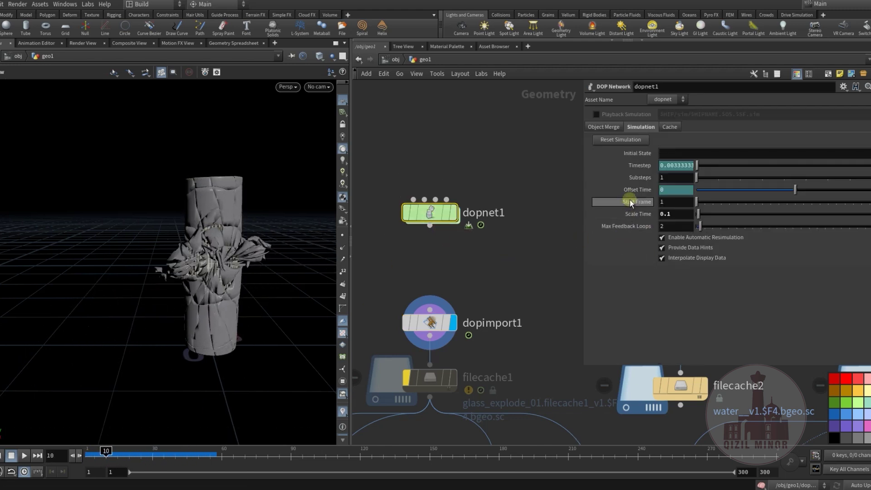
middle_drag(469, 287, 476, 263)
drag(107, 453, 161, 452)
drag(240, 264, 273, 251)
- Display the GLASS1 and GLASSVOL nulls fed by collisionsource1 one after the other to compare the collision geometry
scroll(491, 250, down, 3)
scroll(476, 254, up, 5)
scroll(458, 324, down, 2)
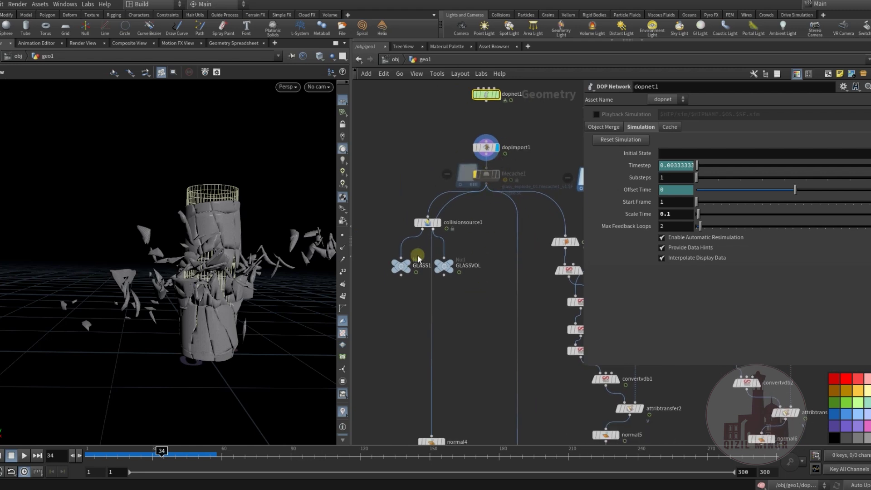
scroll(418, 263, up, 2)
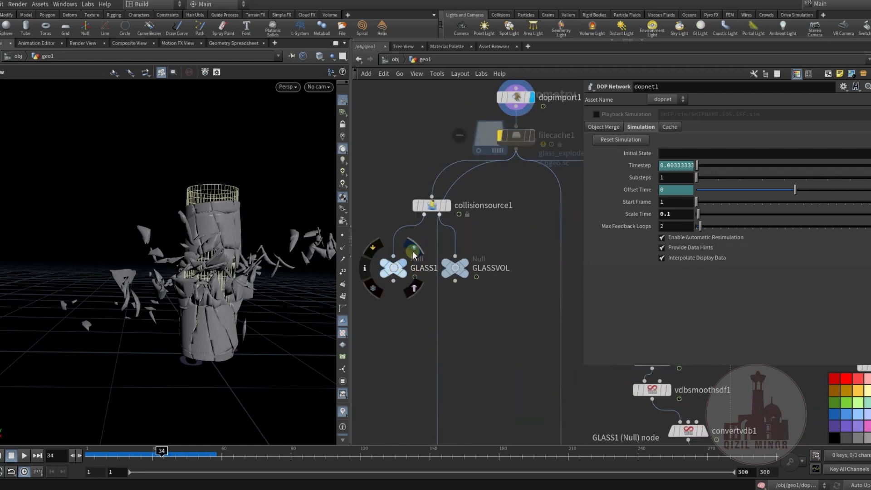
click(402, 267)
mouse_move(458, 275)
click(473, 250)
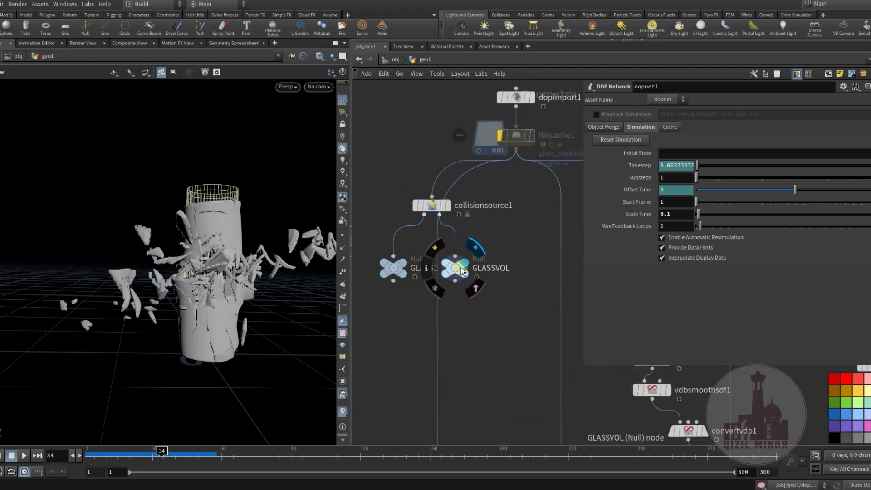
middle_drag(524, 207, 492, 220)
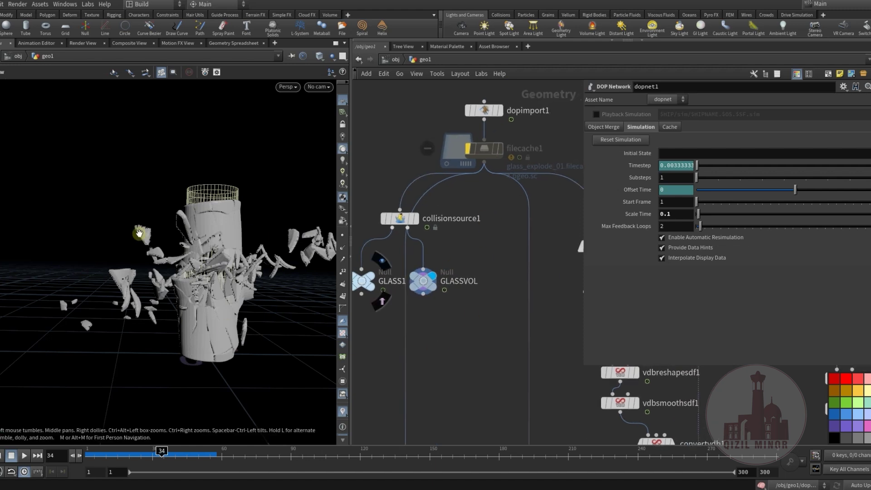
- Display the liquid source nulls WV and W one after the other to inspect them
middle_drag(438, 357, 326, 370)
middle_drag(433, 258, 479, 222)
middle_drag(486, 321, 469, 349)
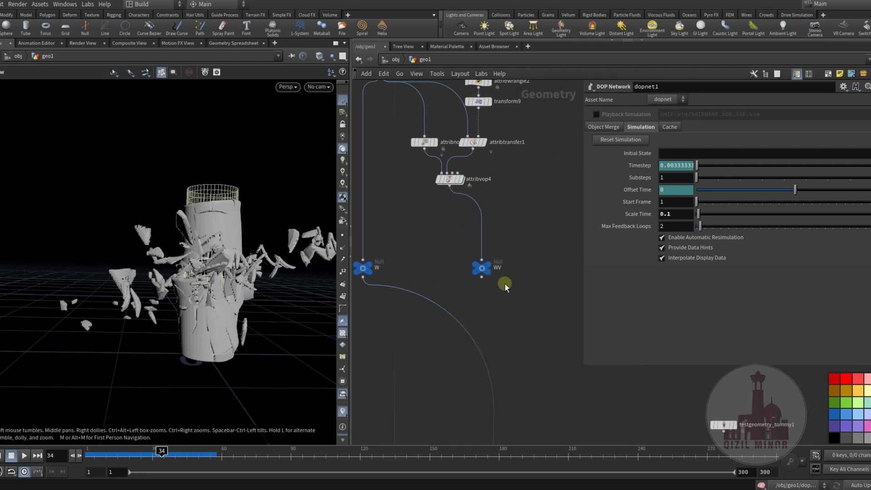
click(498, 255)
middle_drag(387, 277, 448, 282)
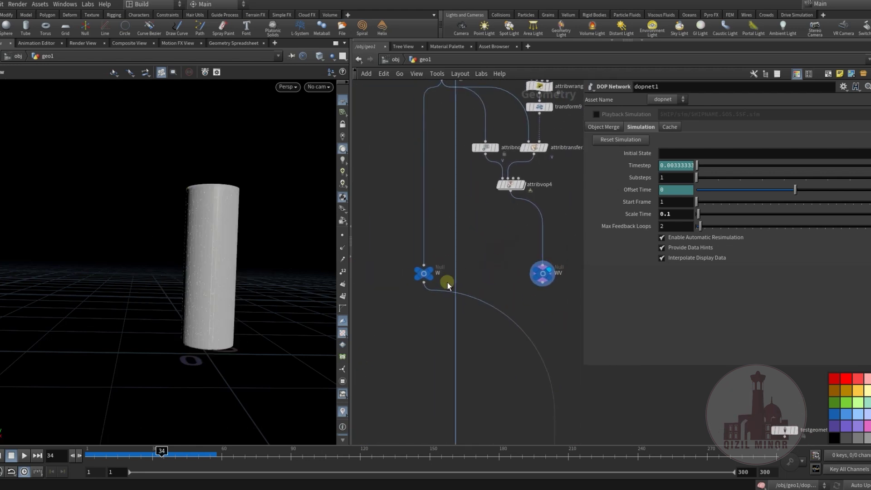
click(439, 258)
- Set the timeline to frame 1, open dopnet2 and move flipobject1 slightly farther from flipsolver1
middle_drag(401, 401, 440, 242)
middle_drag(411, 316, 453, 264)
scroll(425, 250, up, 2)
drag(118, 449, 43, 456)
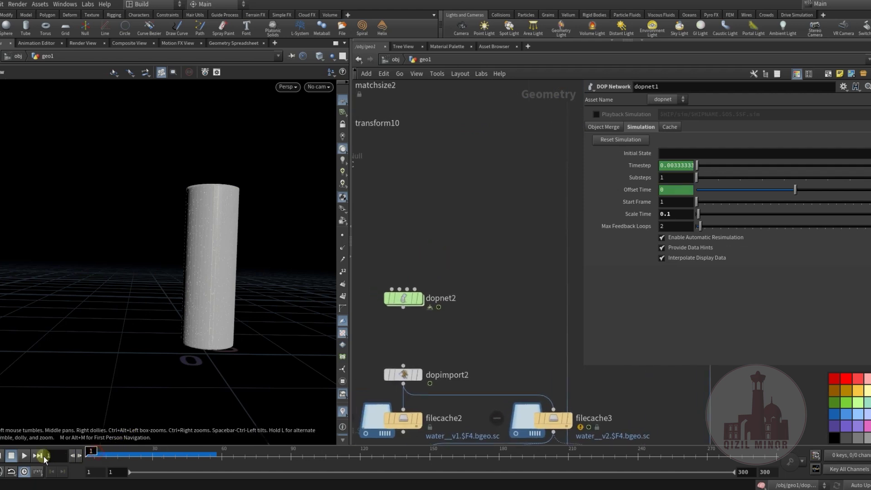
double_click(402, 299)
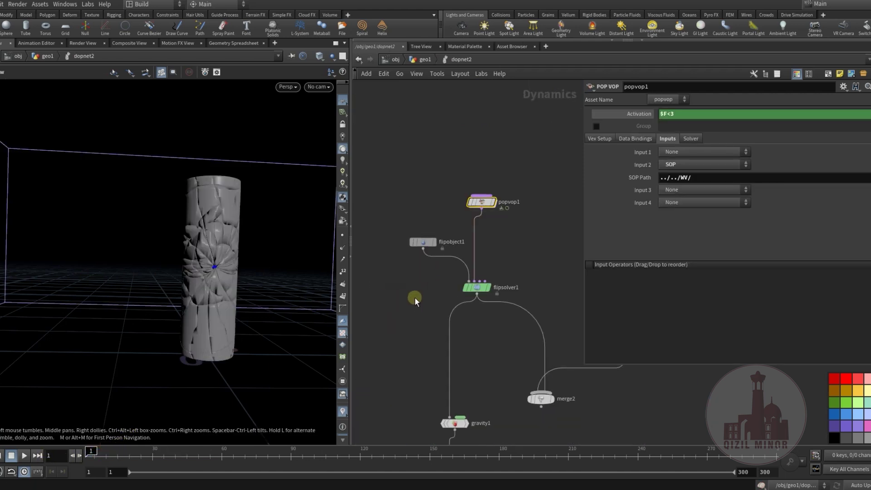
mouse_move(503, 259)
middle_down()
mouse_move(472, 227)
mouse_move(489, 260)
middle_up()
drag(410, 244, 393, 242)
- Delete merge2 and the two bypassed nodes feeding it from the FLIP network
middle_drag(393, 241, 398, 129)
scroll(402, 272, down, 3)
middle_drag(465, 274, 404, 256)
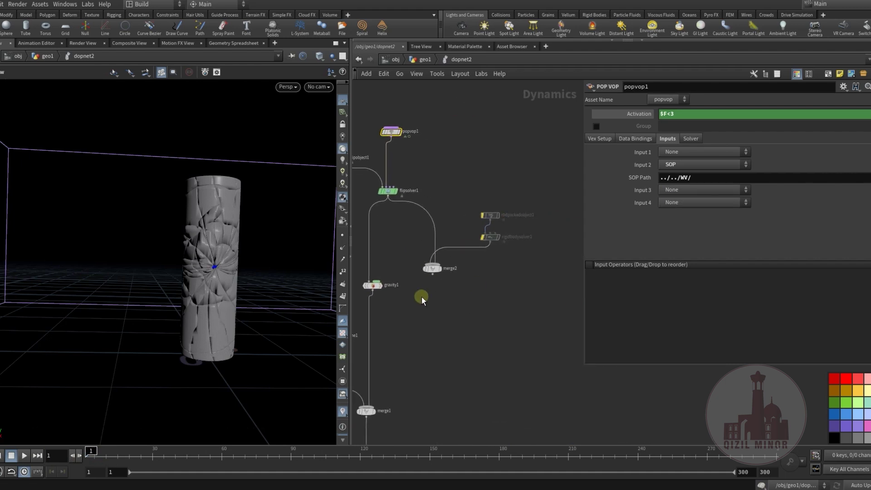
drag(421, 296, 535, 215)
key(Delete)
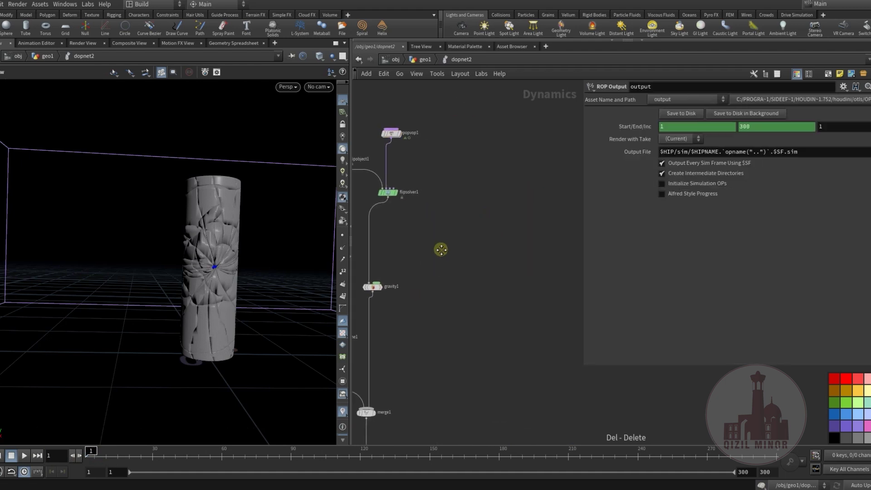
- View the settings of staticobject1 and groundplane1, the collision objects feeding merge3
middle_drag(457, 249, 556, 189)
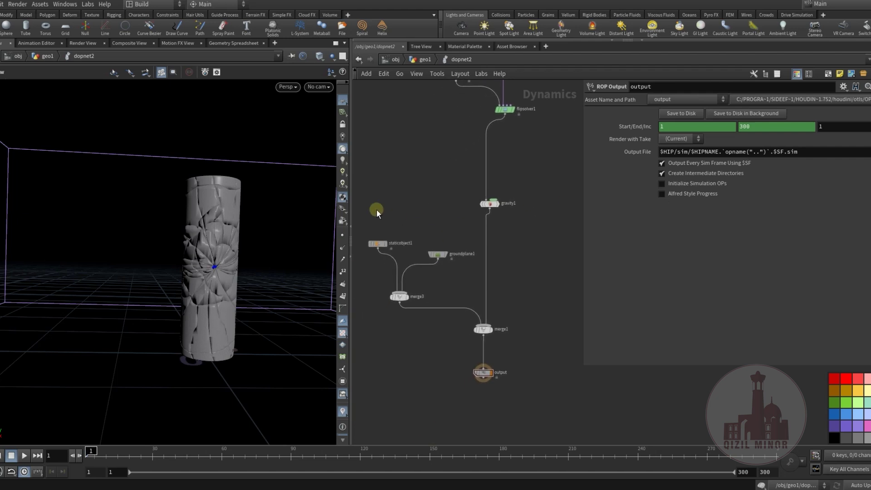
click(378, 244)
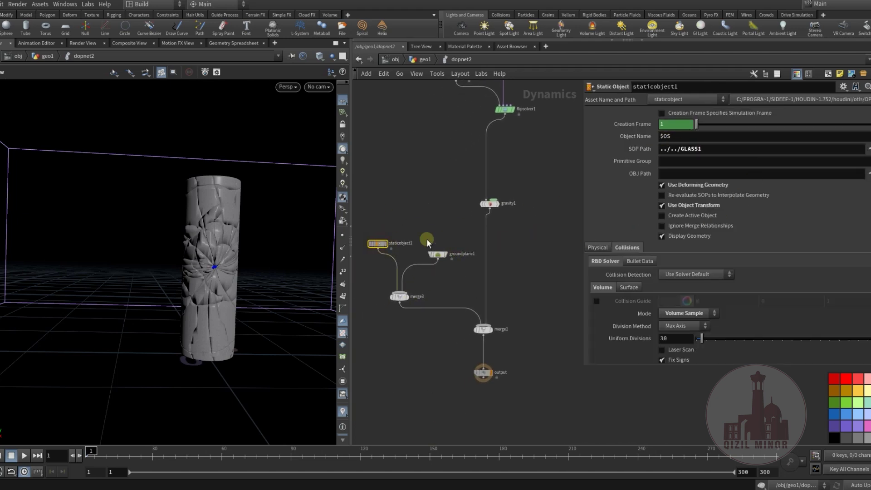
click(438, 254)
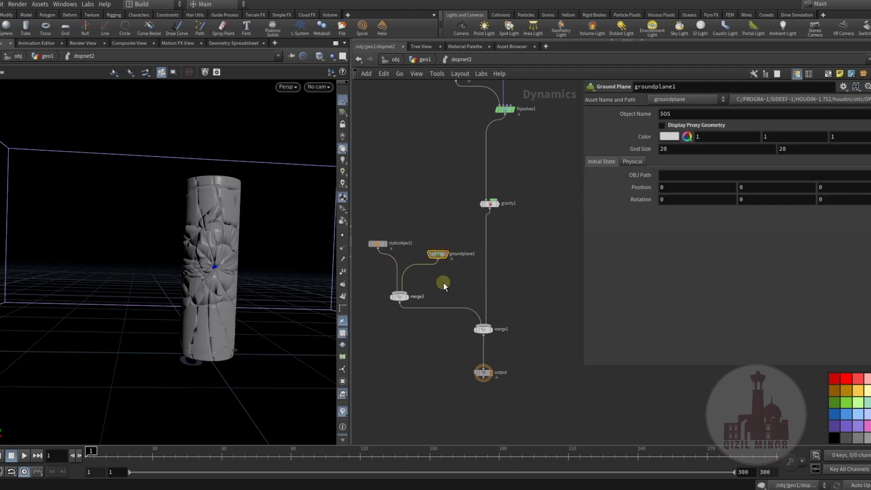
- View popvop1's input settings, open its VEX network and narrow the parameter display to widen the network view
middle_drag(505, 236, 490, 347)
middle_drag(496, 206, 491, 266)
scroll(497, 240, up, 3)
click(483, 206)
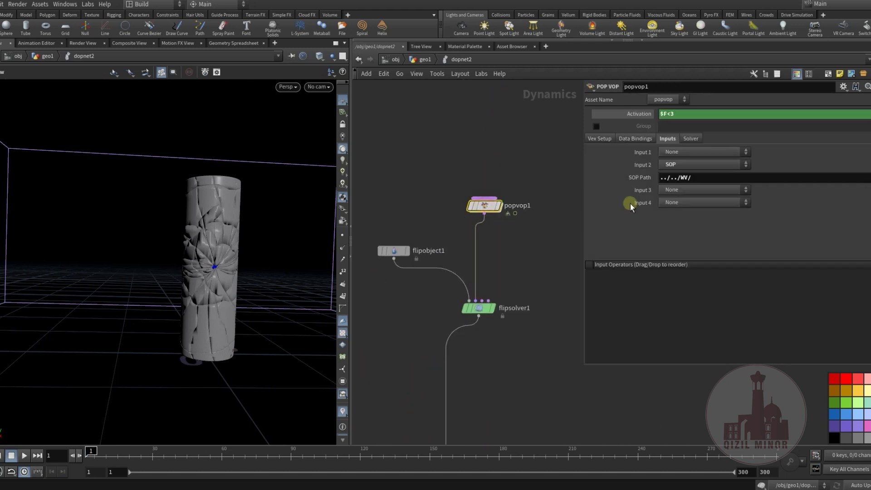
double_click(485, 206)
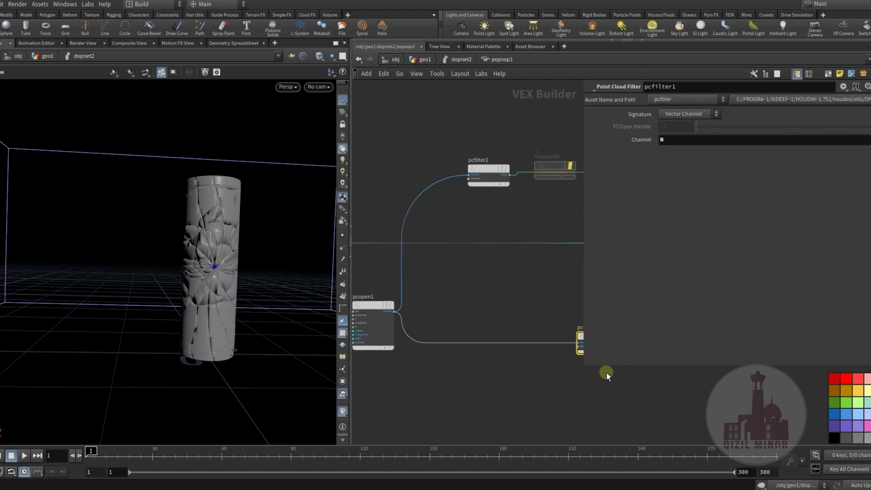
drag(583, 365, 721, 377)
- Examine how pcopen1, pcfilter1 and pcfilter2 feed the multiply constants and add1 in popvop1's VEX network
middle_drag(635, 392, 614, 369)
middle_drag(436, 407, 554, 370)
drag(469, 273, 445, 274)
middle_drag(496, 273, 353, 295)
mouse_move(503, 205)
middle_down()
mouse_move(445, 219)
mouse_move(430, 233)
mouse_move(337, 229)
middle_up()
middle_drag(524, 258, 435, 248)
scroll(630, 271, up, 3)
middle_drag(513, 198, 466, 211)
middle_drag(514, 328, 654, 300)
scroll(538, 334, down, 2)
middle_drag(393, 336, 537, 295)
click(493, 282)
middle_drag(494, 264, 579, 340)
click(459, 201)
middle_drag(505, 243, 693, 219)
middle_drag(514, 270, 468, 289)
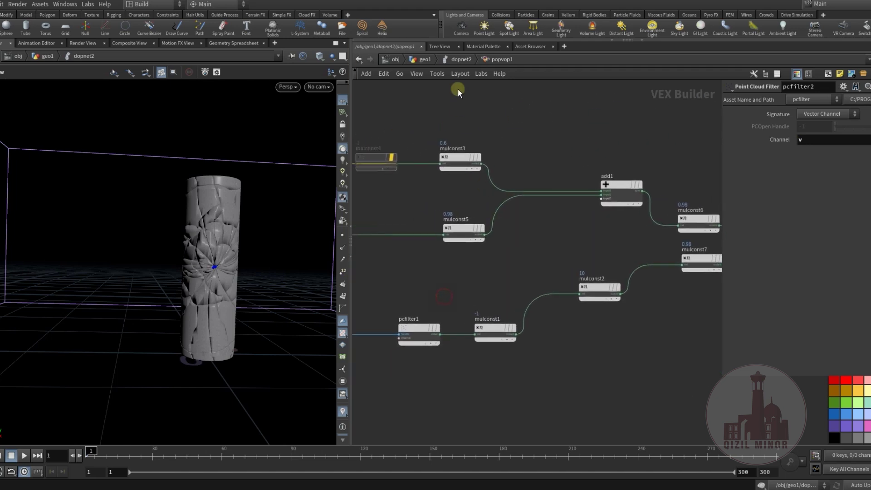
- Return to dopnet2 and view flipobject1's particle separation and initial data settings
click(461, 60)
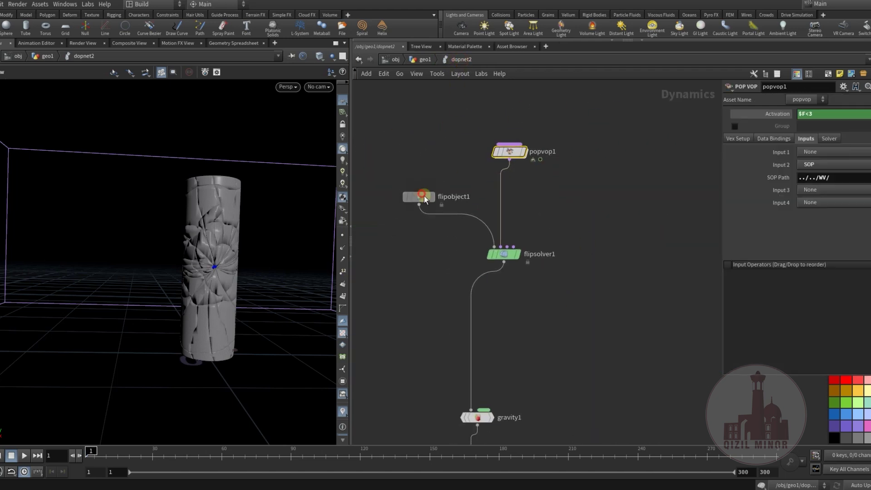
click(418, 195)
middle_drag(444, 159, 431, 182)
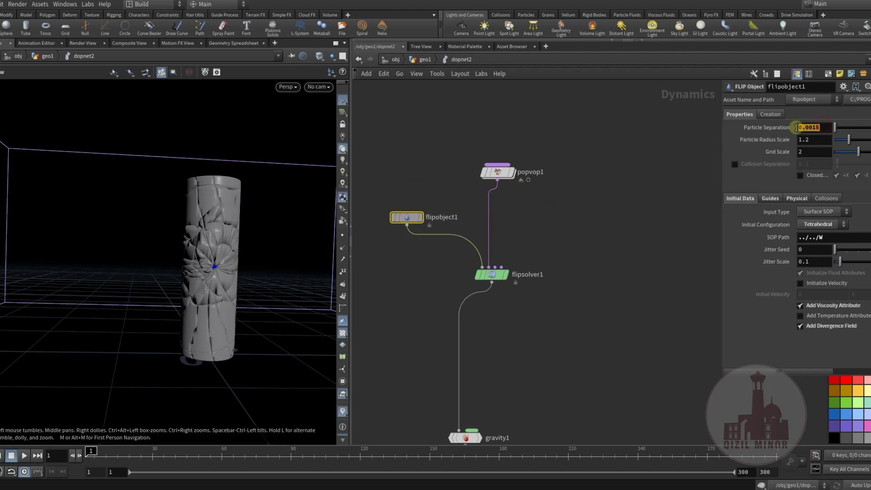
- Return to geo1 and review the dopnet1 and dopnet2 branches with their file caches, including filecache3's settings
click(424, 60)
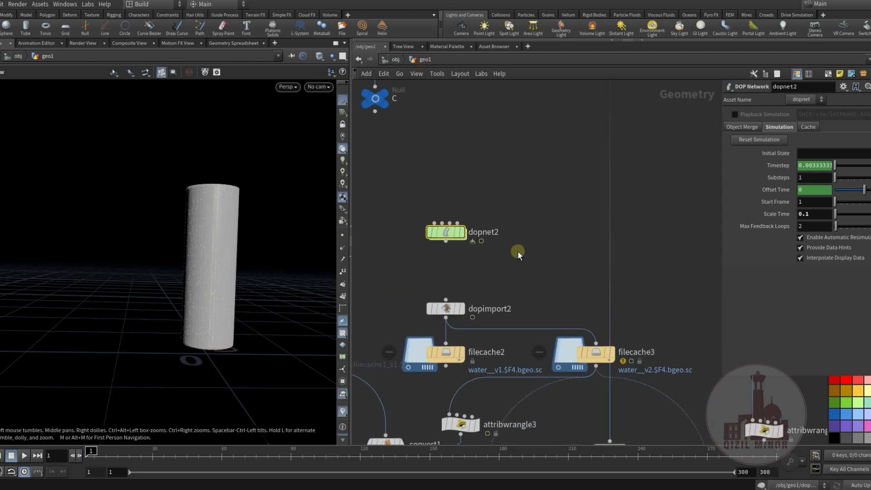
middle_drag(543, 253, 621, 326)
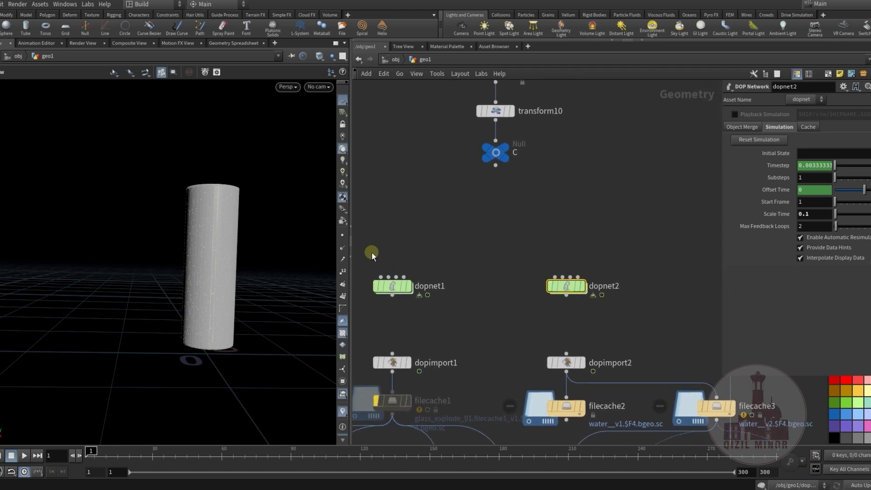
drag(370, 252, 627, 325)
middle_drag(627, 326, 544, 208)
click(583, 272)
click(478, 218)
click(614, 235)
drag(538, 181, 630, 261)
drag(544, 177, 613, 277)
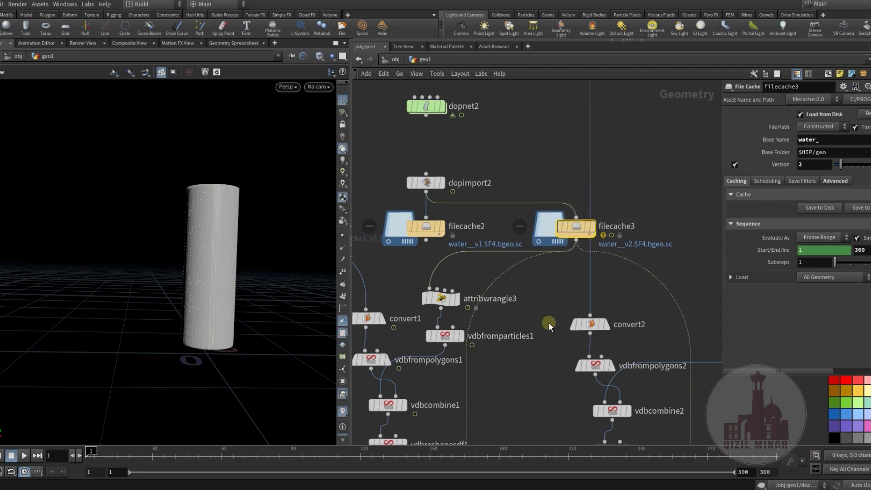
- Follow the meshing branches down to the switches, and display and select the GLASS_OUT1 null
scroll(529, 277, down, 3)
middle_drag(550, 324, 470, 288)
middle_drag(453, 319, 604, 231)
scroll(522, 256, down, 3)
middle_drag(470, 266, 514, 242)
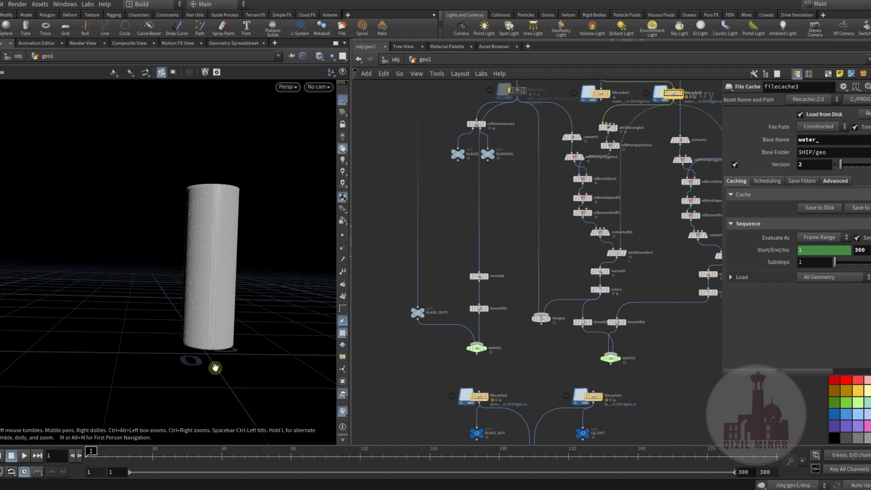
scroll(433, 312, up, 3)
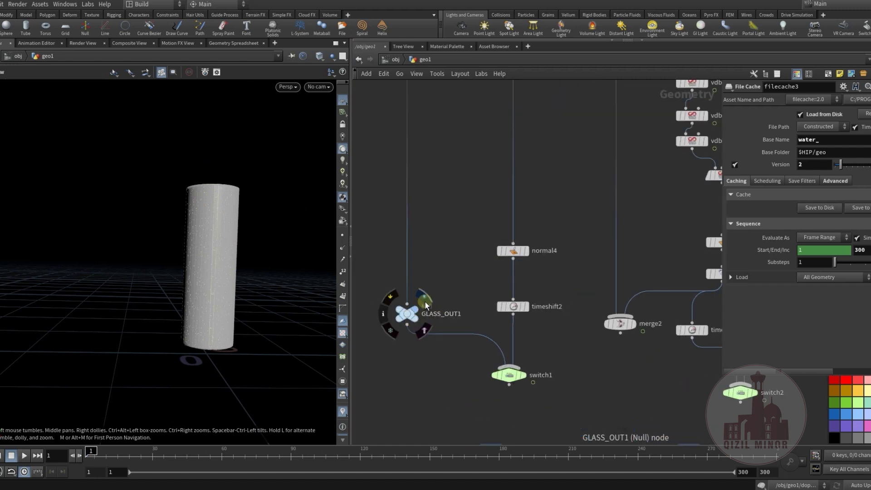
click(425, 305)
click(407, 313)
middle_drag(422, 262, 405, 234)
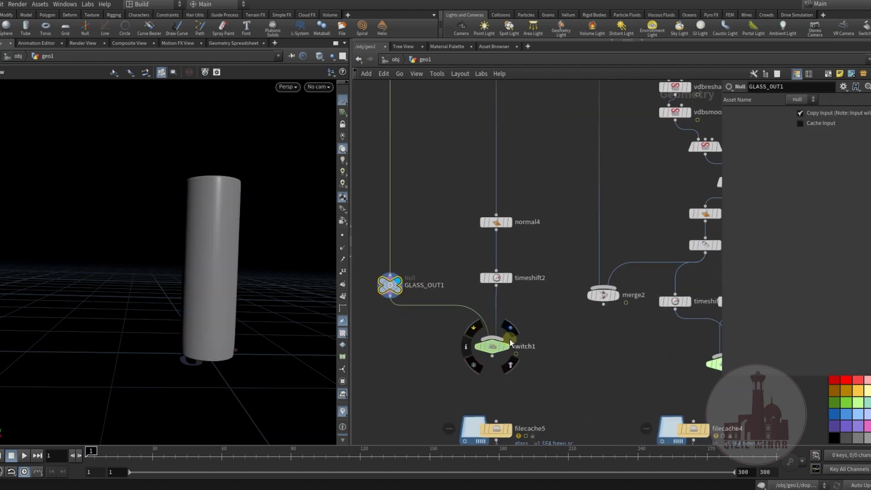
- Display and select switch1, and move the timeline to frame 8
click(509, 339)
click(492, 347)
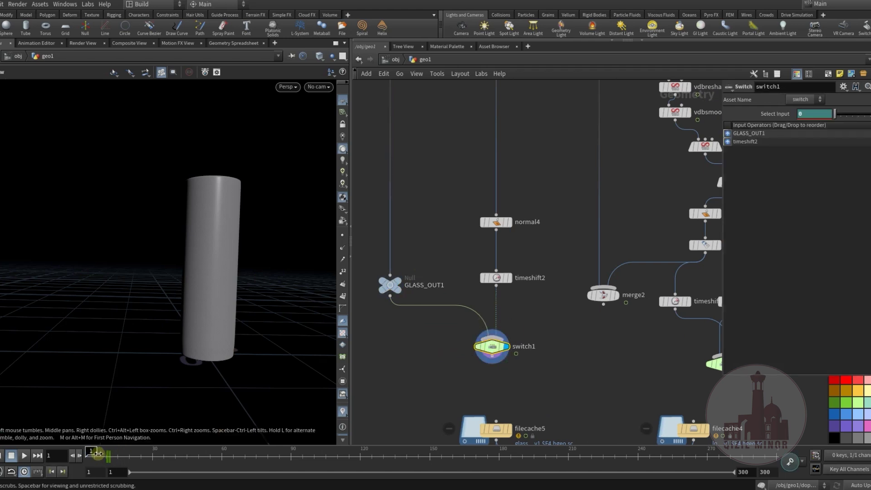
drag(97, 452, 99, 472)
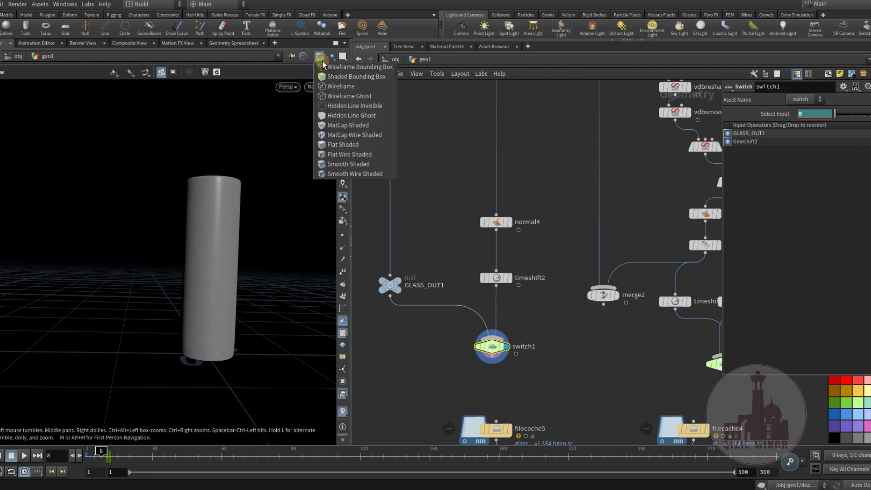
- Set the viewport shading to Flat Wire Shaded and move the timeline to frame 20
click(345, 154)
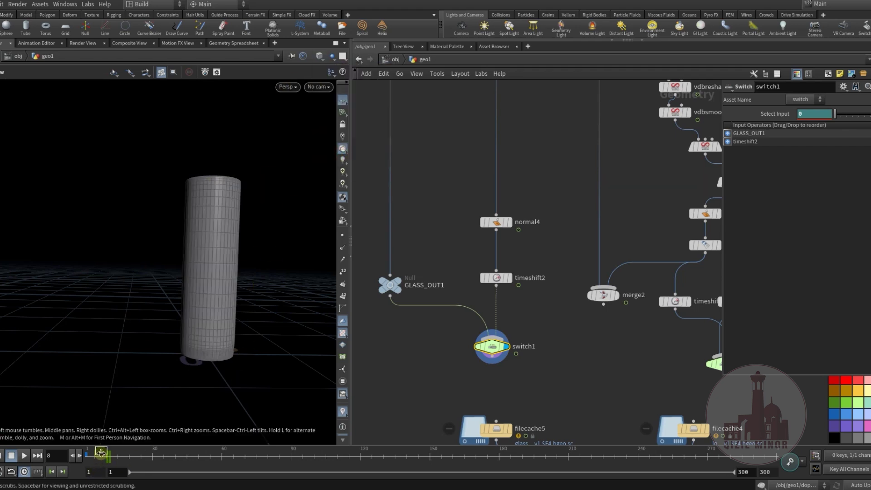
drag(101, 453, 129, 461)
- Select timeshift2 above switch1 and view its frame expression
middle_drag(534, 308, 520, 341)
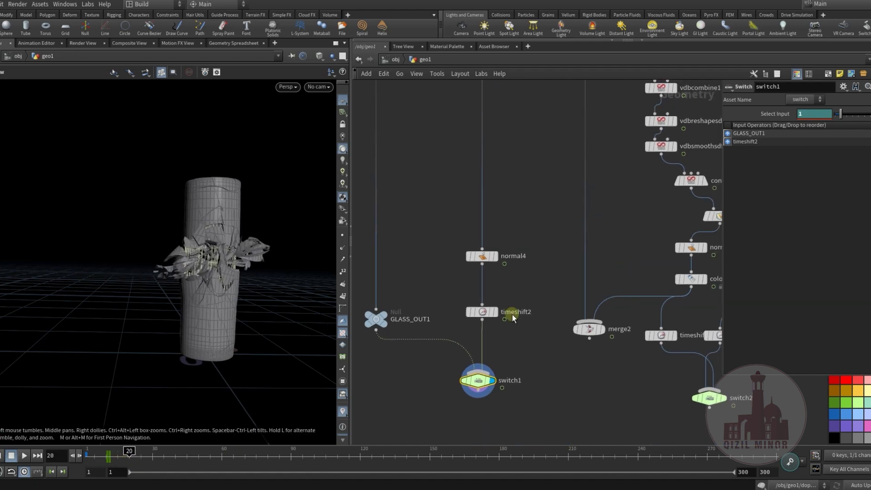
click(485, 315)
middle_drag(531, 286, 490, 288)
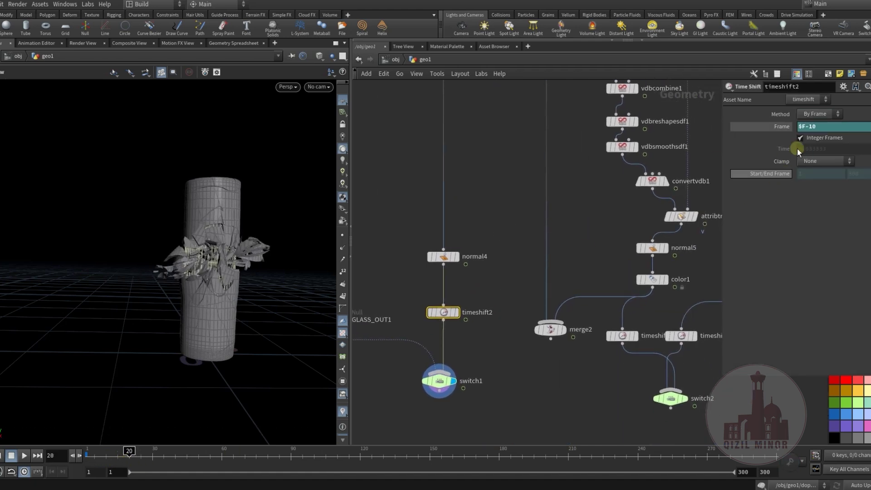
- Go up to the first liquid meshing branch and reposition vdbfrompolygons1 directly below convert1
middle_drag(571, 275, 494, 288)
scroll(529, 276, down, 3)
middle_drag(567, 225, 488, 299)
middle_drag(535, 248, 557, 278)
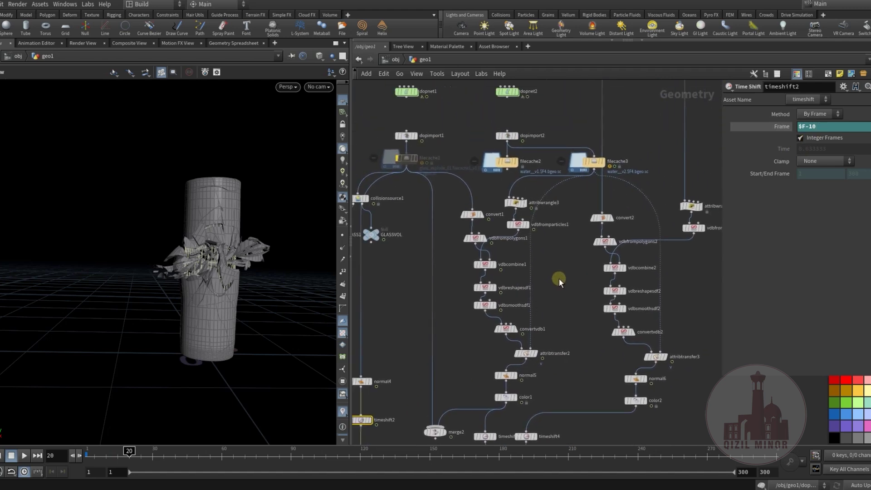
scroll(563, 276, up, 3)
middle_drag(557, 276, 601, 279)
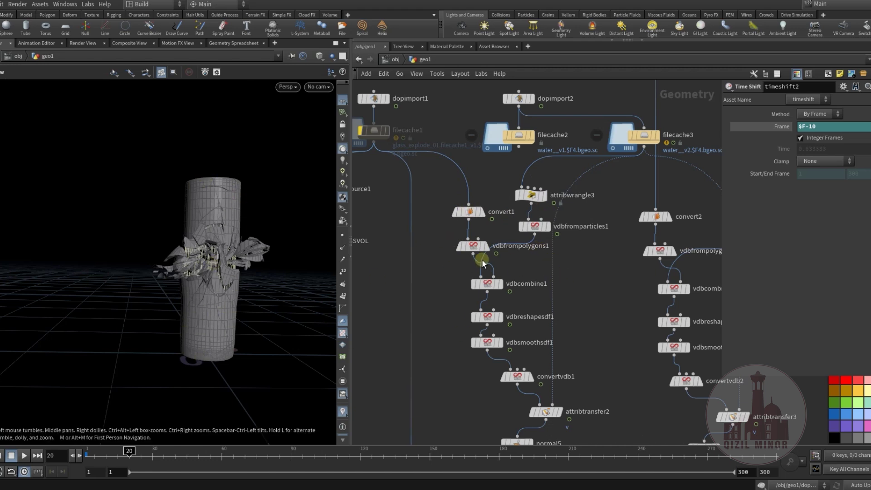
scroll(536, 252, up, 2)
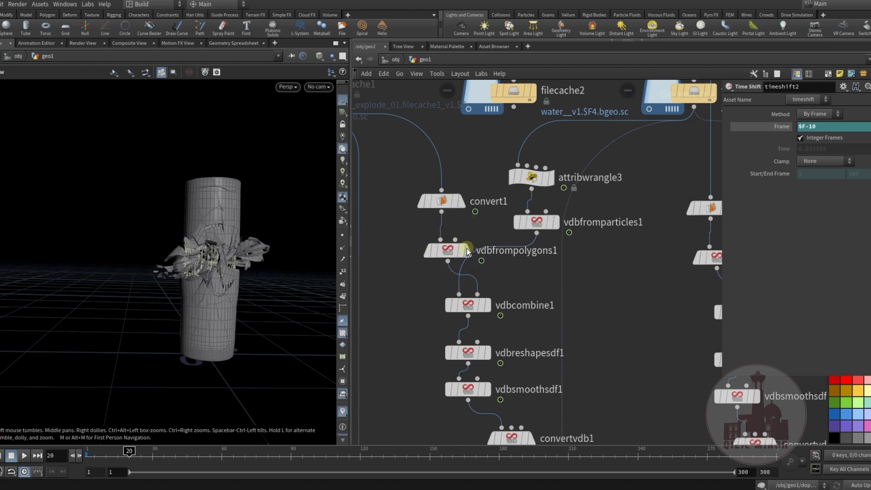
drag(448, 249, 442, 228)
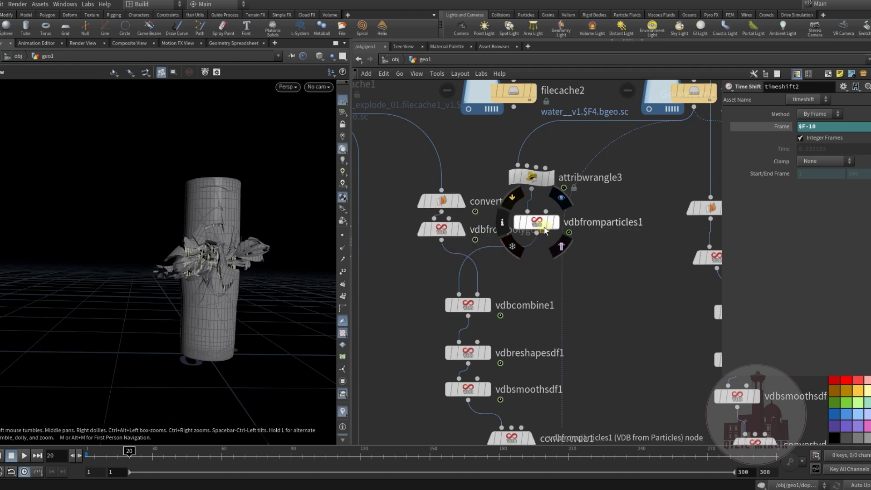
middle_drag(536, 210, 531, 223)
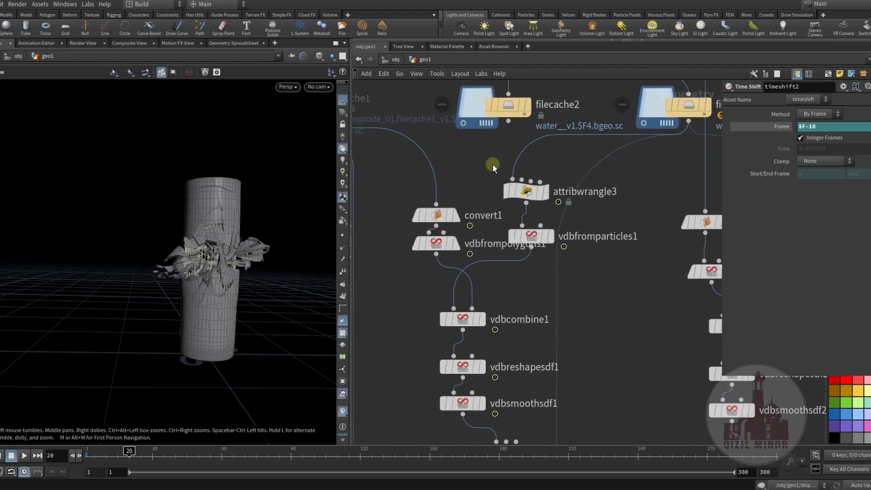
- Select attribwrangle3 and vdbfromparticles1 together, and view the settings of vdbcombine1 below them
drag(493, 164, 554, 249)
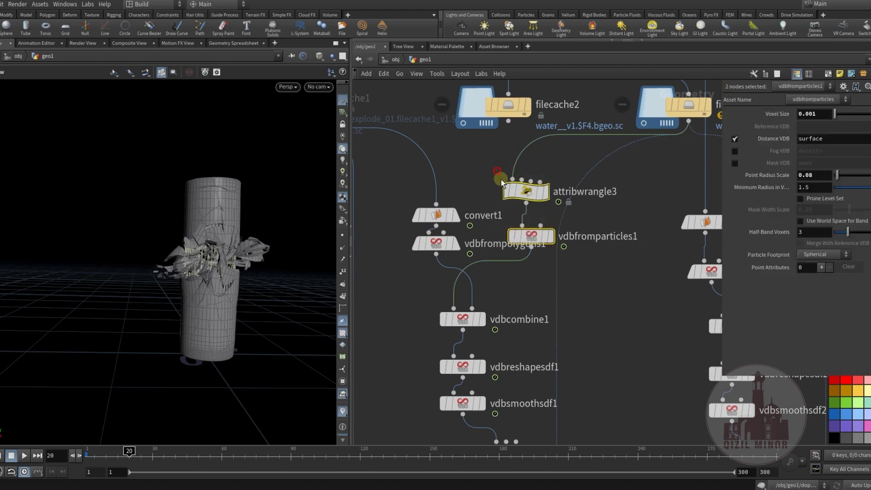
middle_drag(508, 292, 543, 241)
click(486, 272)
middle_drag(608, 275, 578, 289)
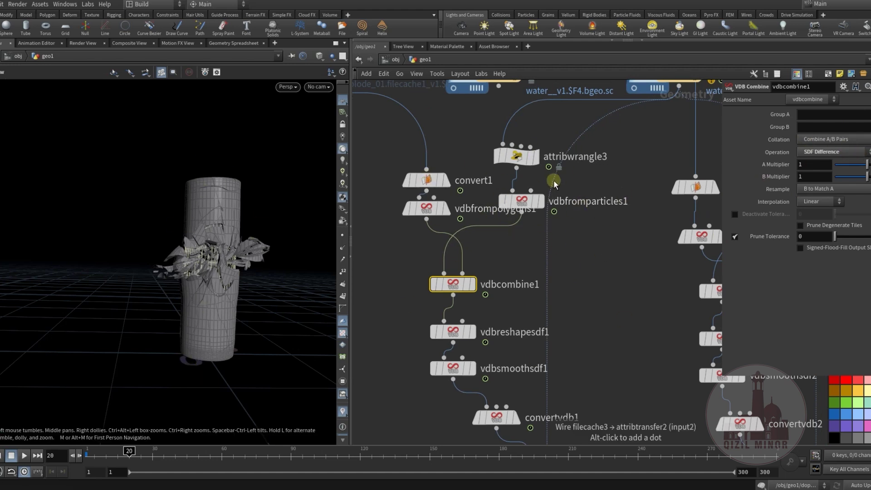
- Reposition convertvdb1 directly below vdbsmoothsdf1
middle_drag(625, 334, 638, 258)
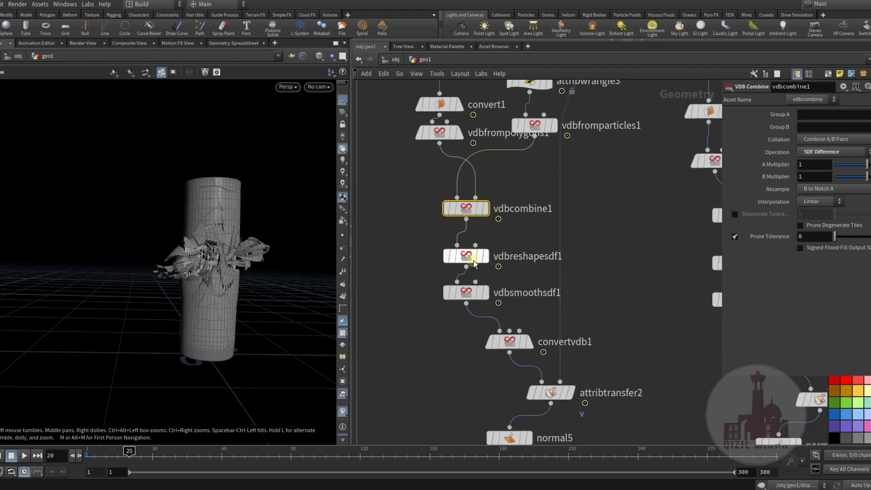
drag(505, 348, 462, 336)
middle_drag(478, 397, 460, 329)
- Return the timeline to frame 1 and display convertvdb1
drag(103, 450, 88, 450)
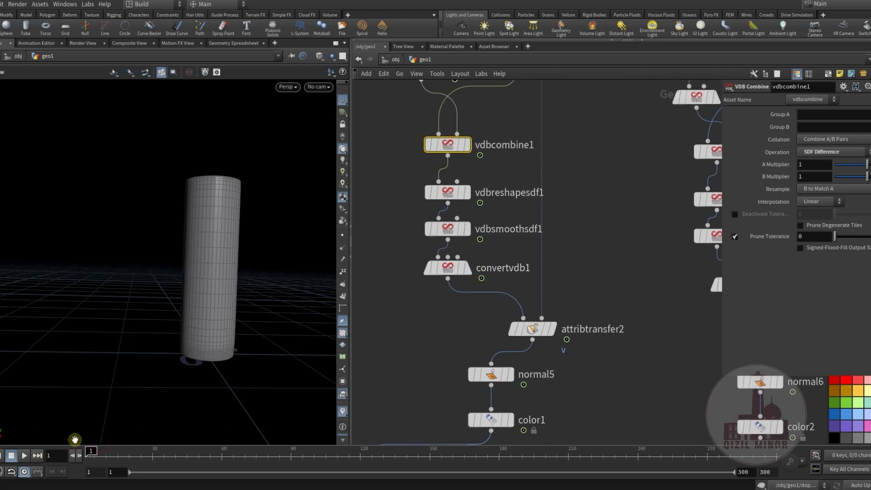
mouse_move(469, 272)
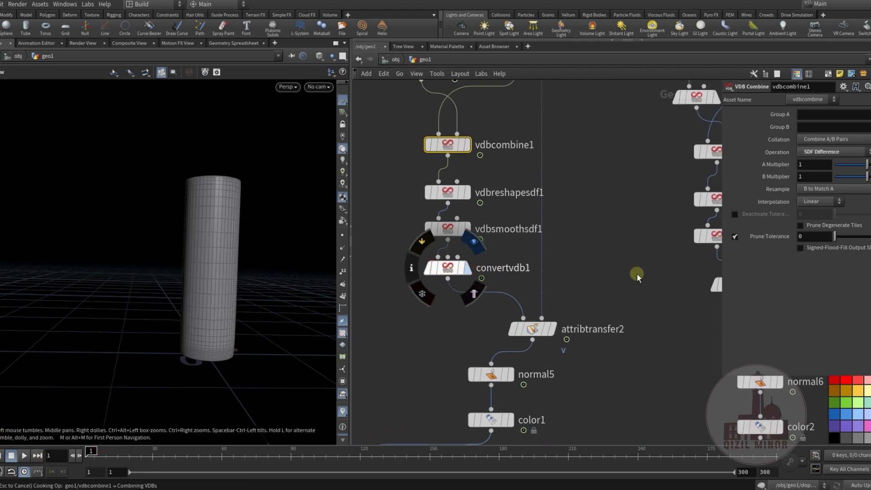
mouse_move(622, 267)
middle_down()
mouse_move(620, 280)
mouse_move(622, 273)
middle_up()
middle_drag(577, 317, 578, 320)
- Bypass filecache3 and inspect the liquid mesh in the viewport
scroll(578, 321, down, 5)
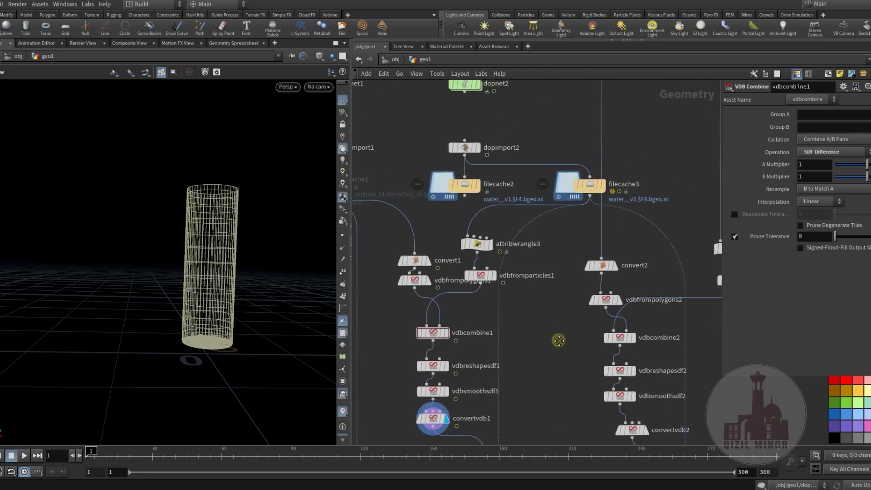
mouse_move(592, 219)
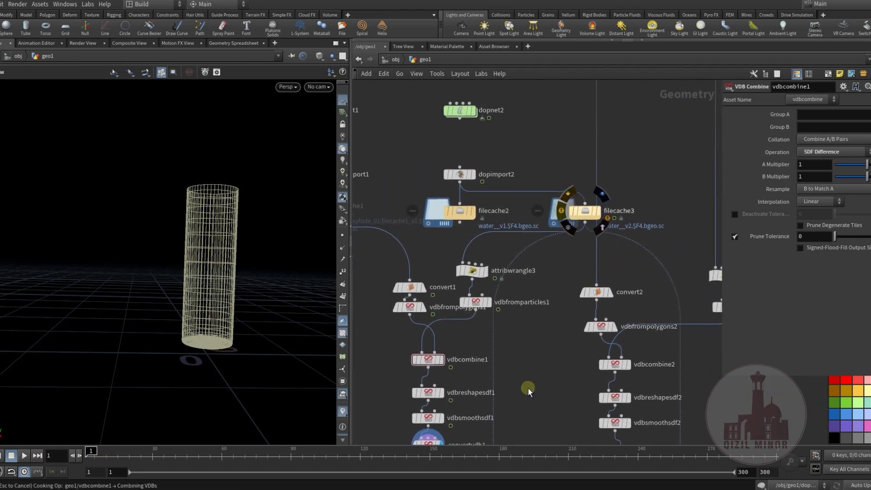
middle_drag(529, 396, 536, 340)
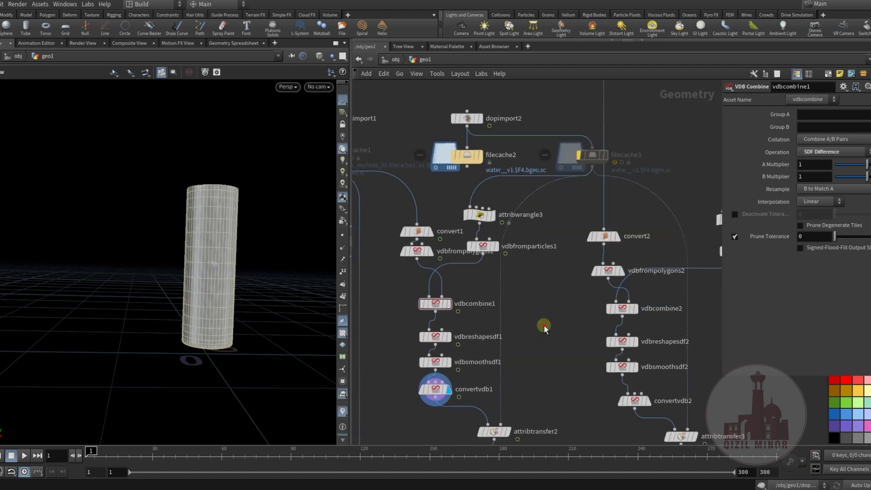
drag(189, 250, 187, 290)
drag(156, 263, 164, 295)
- Display and select attribtransfer2, check its transferred point attributes, and inspect the mesh from another angle
middle_drag(544, 355, 545, 237)
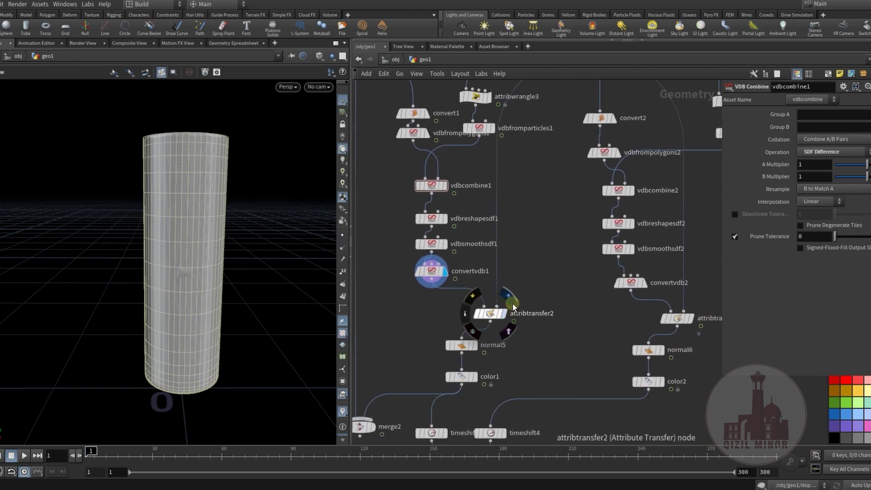
click(491, 313)
middle_drag(539, 282, 529, 357)
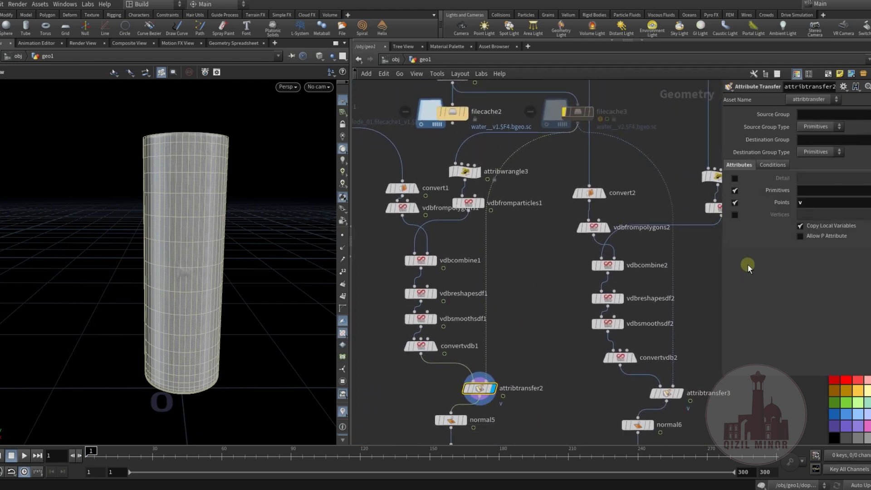
middle_drag(553, 312, 553, 262)
mouse_move(434, 272)
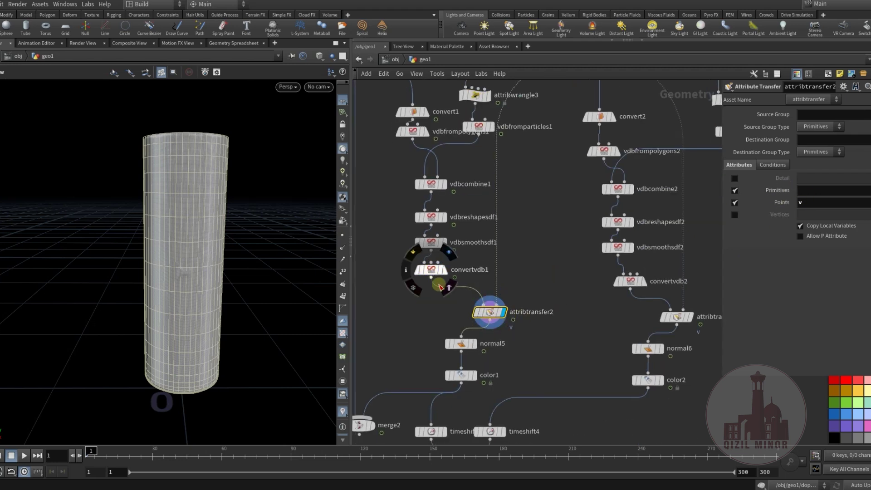
drag(195, 274, 203, 250)
drag(187, 280, 197, 227)
- Display and select convert2 in the second meshing branch, and display vdbfromparticles2
middle_drag(570, 338, 524, 255)
click(508, 270)
click(492, 273)
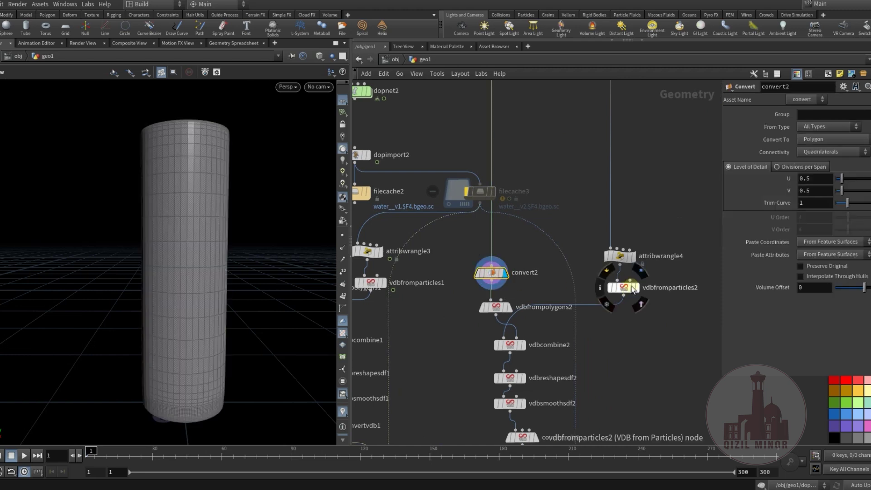
middle_drag(630, 347, 631, 291)
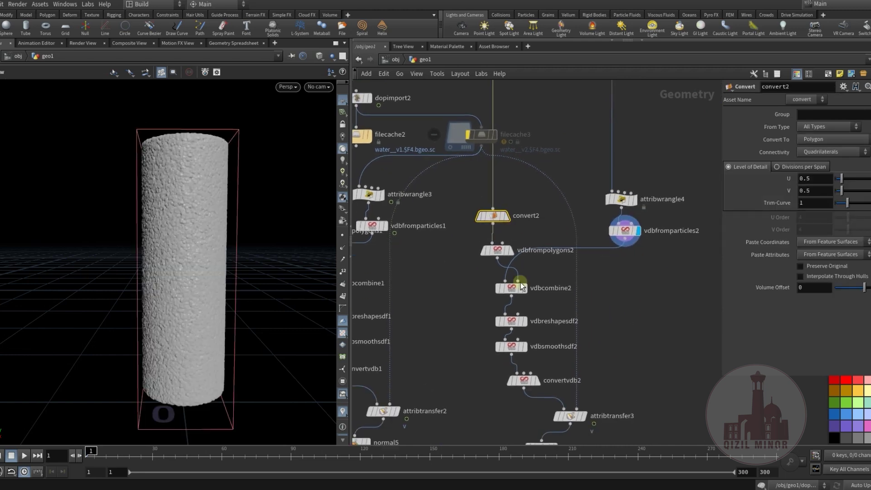
- Display and select vdbcombine2, and inspect the combined volume from several angles
mouse_move(527, 277)
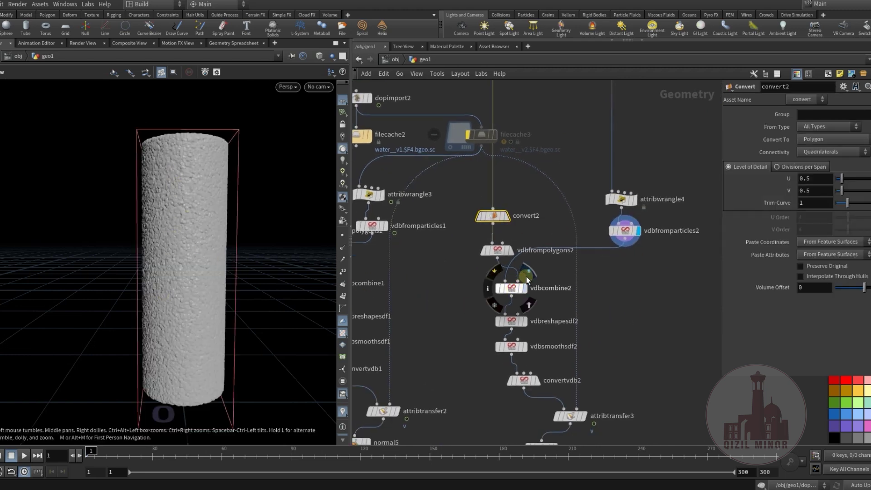
click(514, 290)
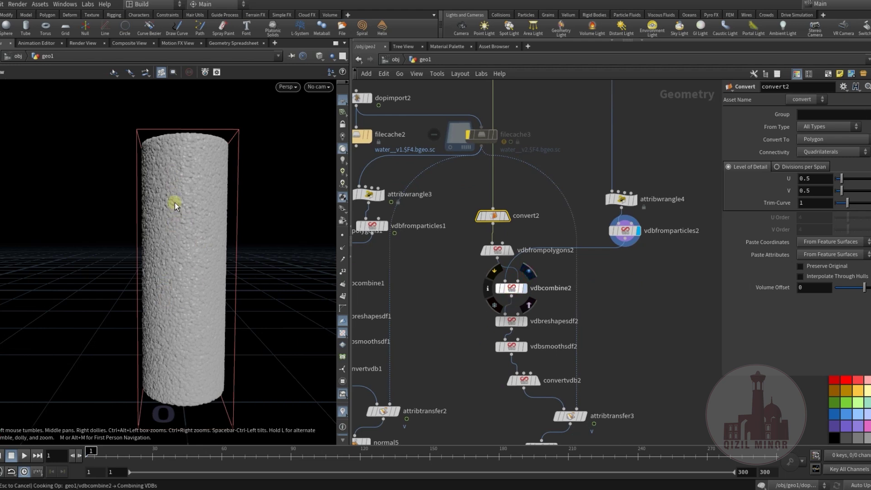
drag(183, 189, 159, 192)
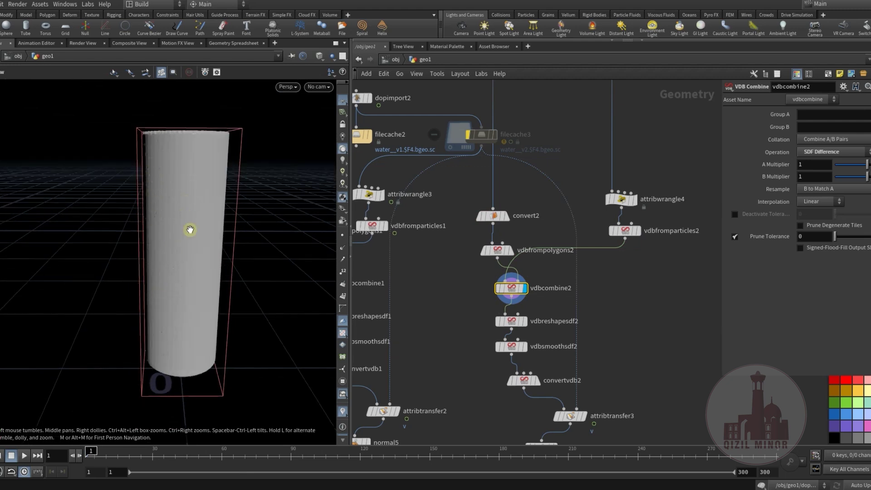
mouse_move(186, 233)
mouse_down()
mouse_move(179, 210)
mouse_move(177, 218)
mouse_move(202, 206)
mouse_move(176, 218)
mouse_move(181, 230)
mouse_up()
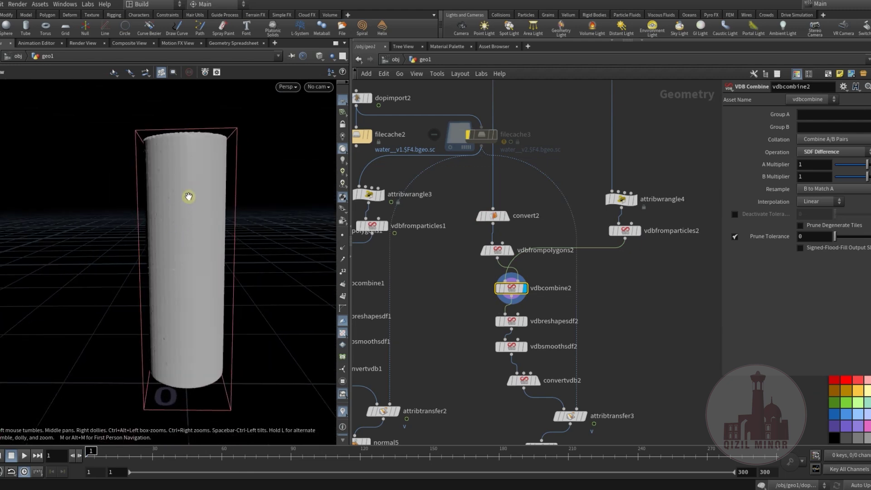
- Display and select convertvdb2, and inspect its polygon mesh up close
middle_drag(534, 354, 517, 308)
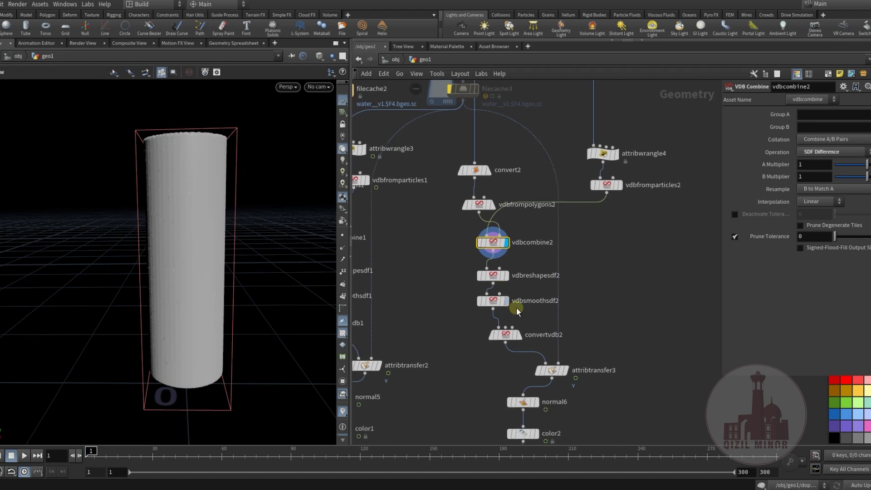
click(512, 339)
middle_drag(426, 312, 464, 288)
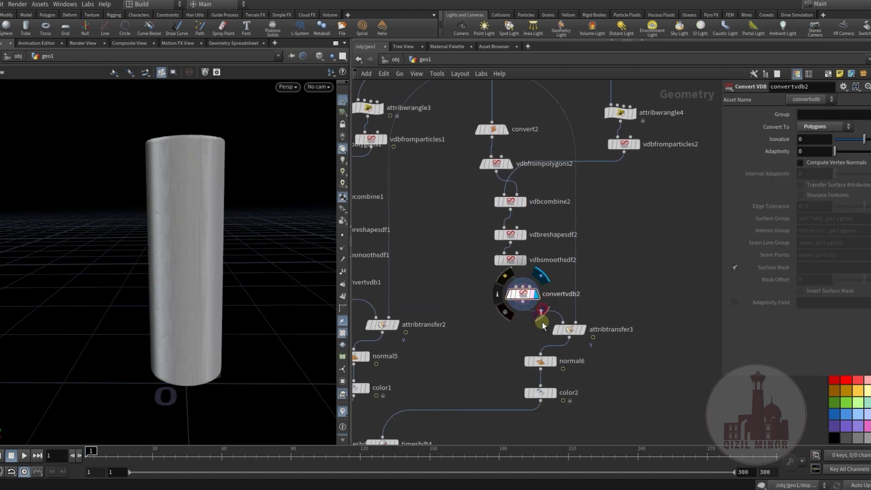
mouse_move(218, 237)
mouse_down()
mouse_move(205, 276)
mouse_move(190, 283)
mouse_move(237, 222)
mouse_up()
right_drag(158, 263, 226, 243)
drag(226, 241, 301, 200)
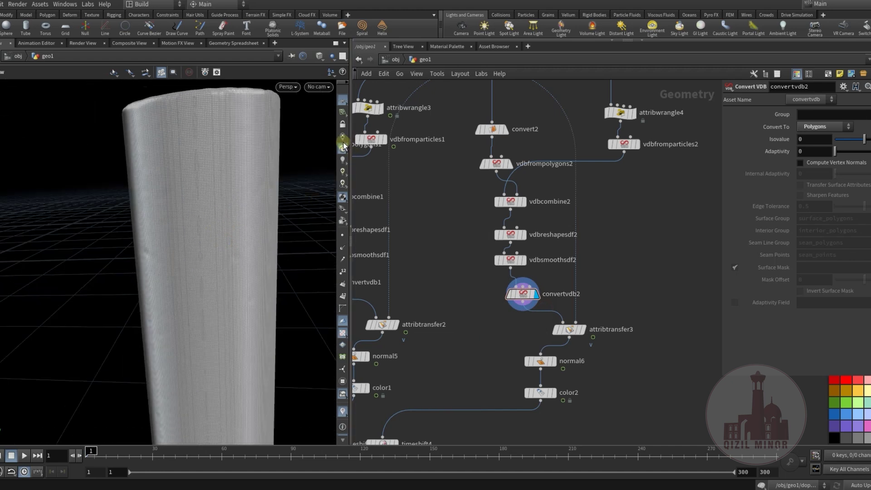
- Try other viewport lighting modes on the mesh, restore the initial lighting, and view the whole cylinder
click(344, 159)
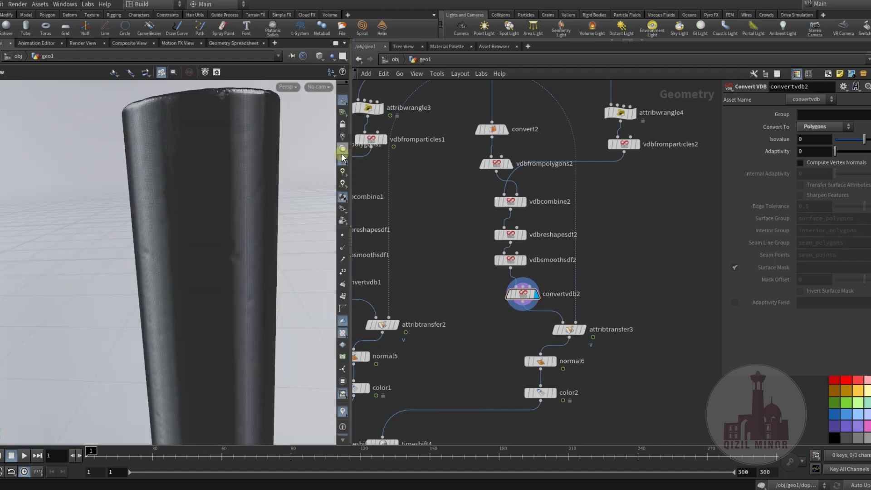
click(342, 140)
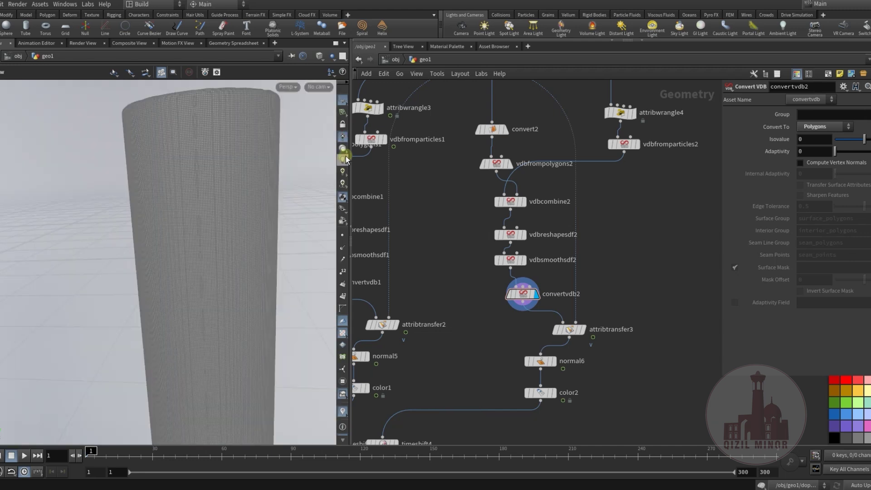
click(343, 159)
click(343, 149)
drag(186, 220, 191, 239)
scroll(190, 239, down, 3)
- Display attribtransfer3, normal6 and color2 one after another to compare their outputs
middle_drag(477, 356, 471, 259)
click(561, 233)
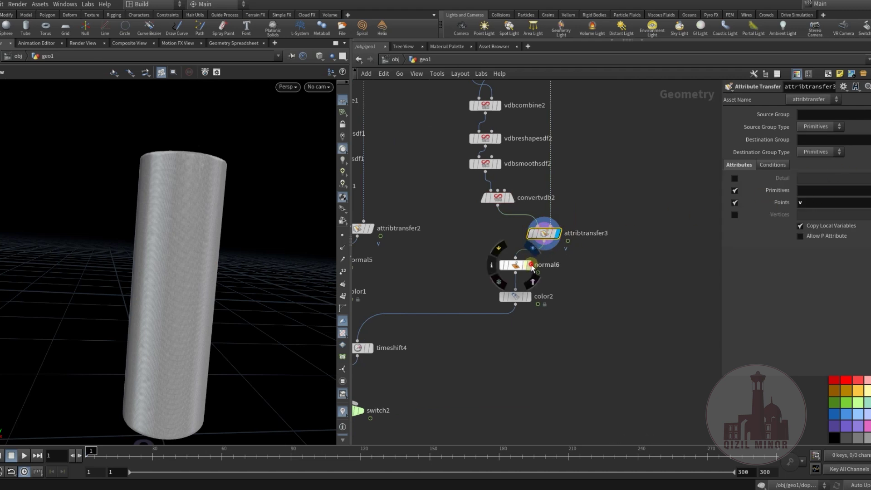
click(522, 266)
click(529, 297)
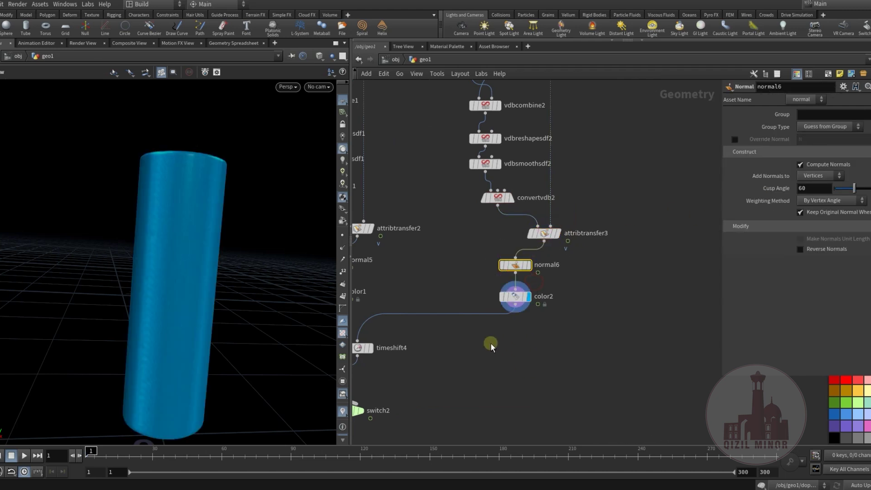
- View timeshift4 and timeshift3, and display and select switch2 below them
middle_drag(489, 347, 586, 237)
mouse_move(500, 301)
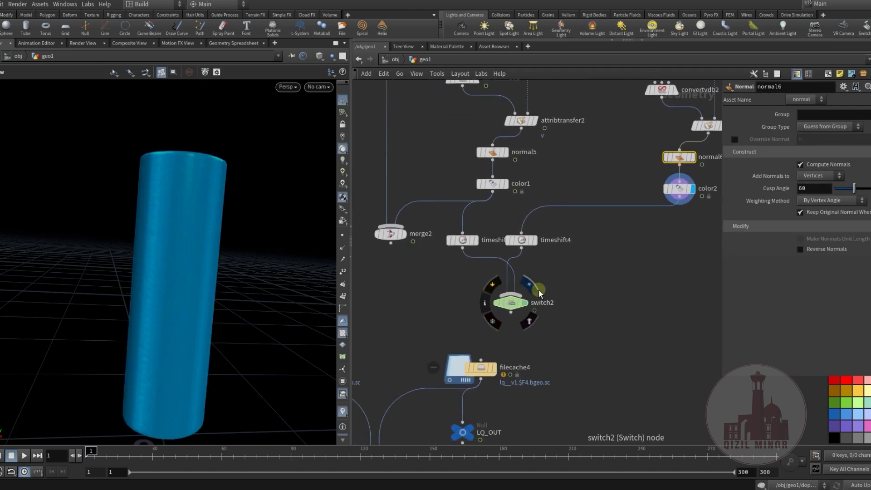
click(522, 245)
click(456, 240)
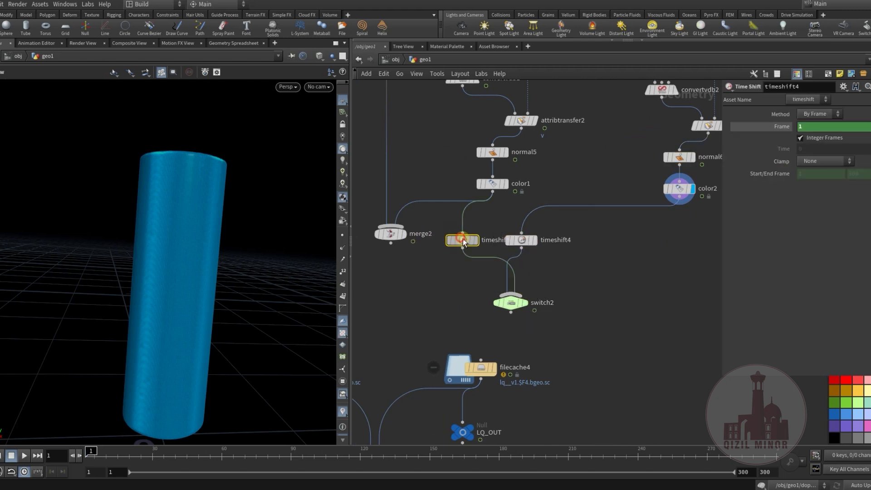
click(510, 303)
middle_drag(565, 331, 578, 327)
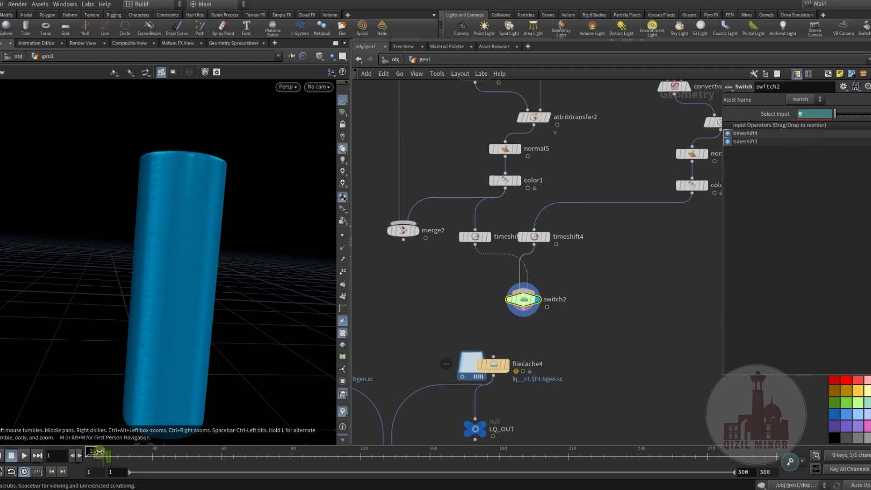
- Inspect the settings of filecache4 and filecache5 in a widened parameter pane, and select the LQ_OUT null
middle_drag(407, 307, 505, 252)
scroll(505, 252, down, 3)
scroll(609, 297, up, 2)
click(545, 292)
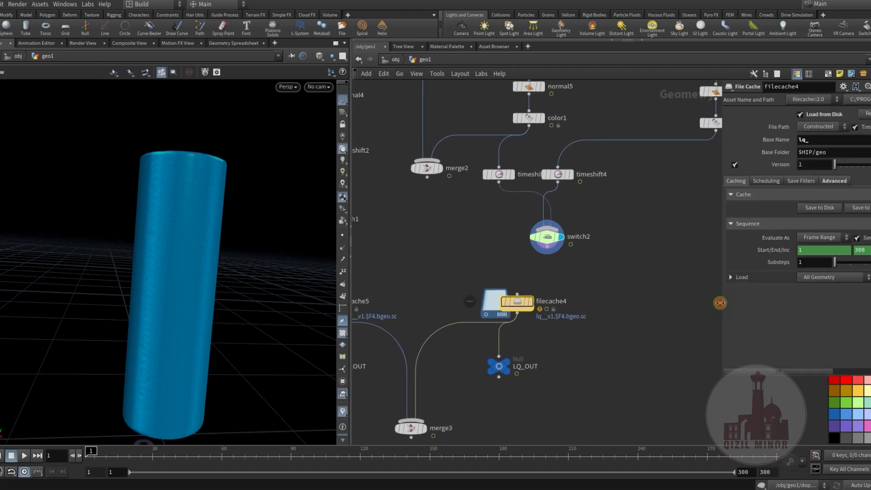
drag(719, 302, 653, 302)
middle_drag(400, 297, 547, 279)
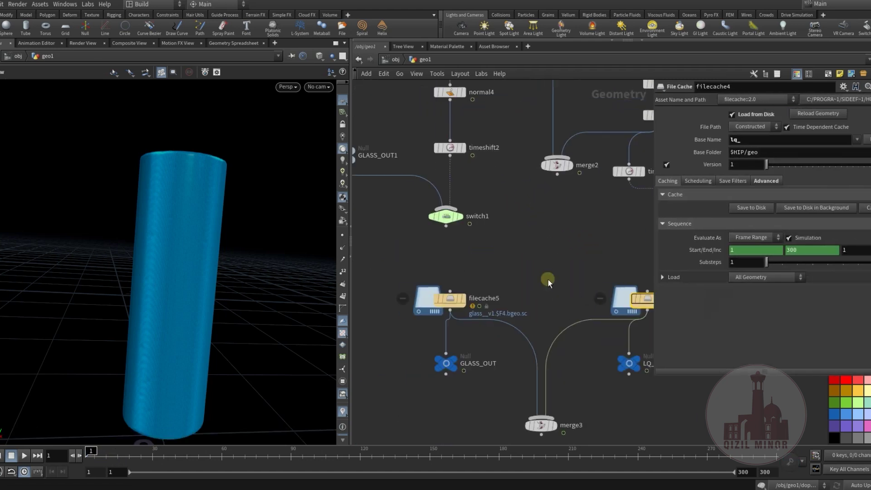
click(455, 297)
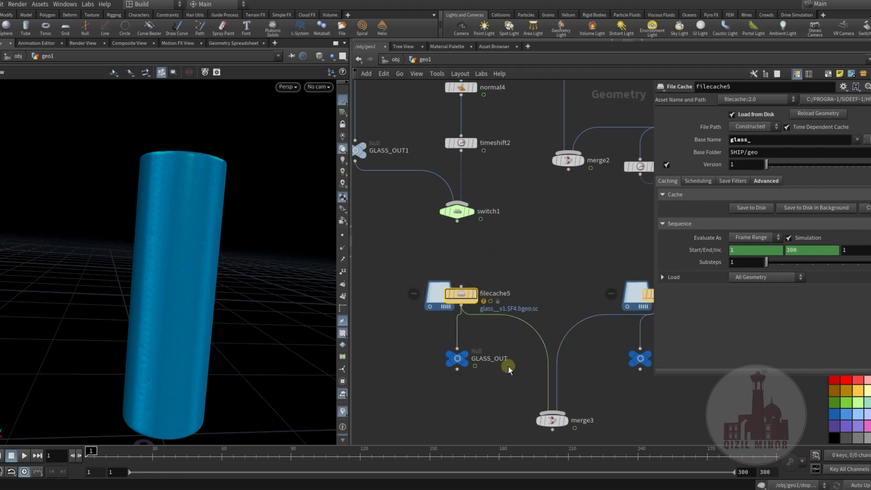
middle_drag(633, 378, 534, 359)
click(544, 301)
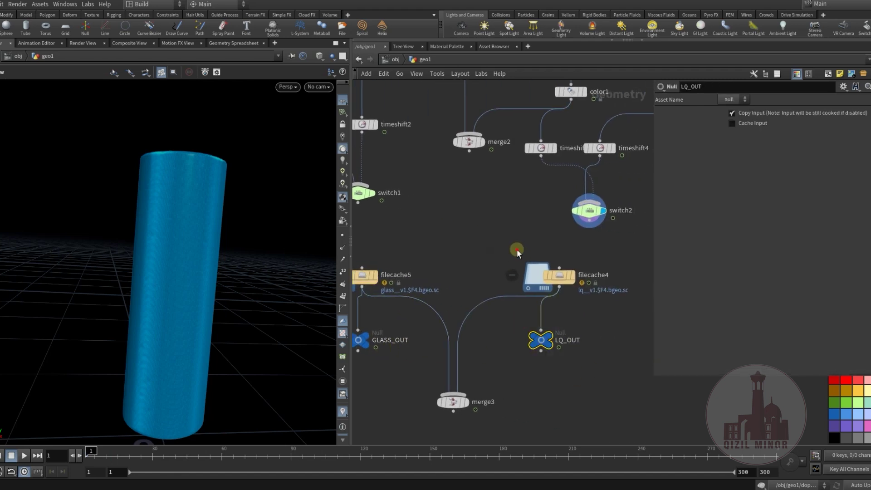
- Display the GLASS_OUT null, look at the object-level network, and return inside geo1
drag(518, 253, 597, 304)
drag(510, 320, 602, 378)
mouse_move(512, 380)
middle_down()
mouse_move(519, 359)
mouse_move(498, 381)
middle_up()
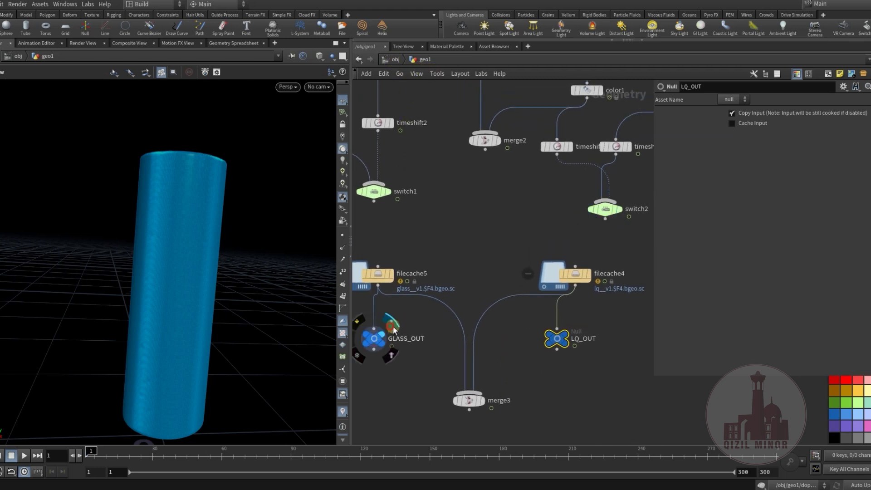
click(382, 338)
click(396, 60)
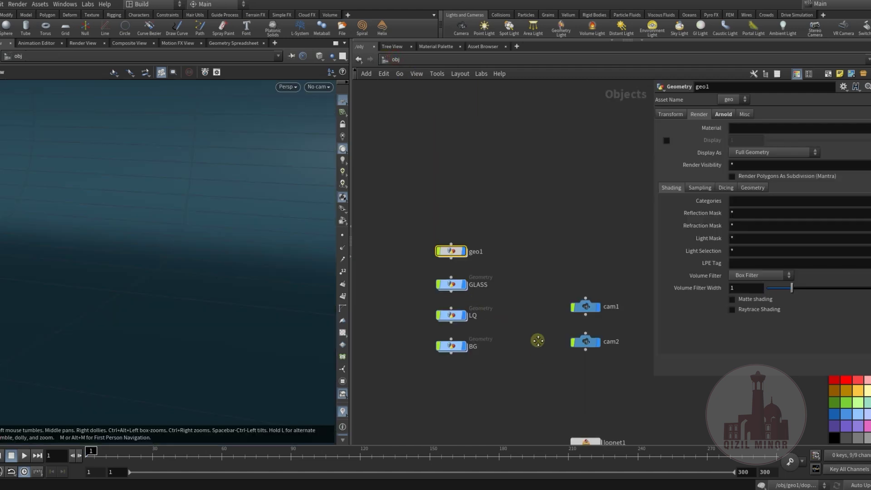
double_click(469, 220)
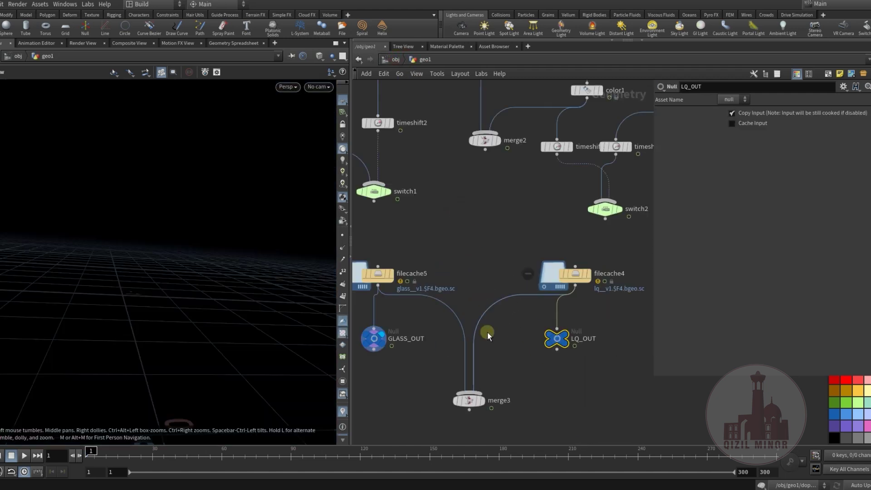
- Display merge3, and wire switch1 into filecache5 and switch2 into filecache4
click(484, 401)
middle_drag(515, 360, 496, 390)
middle_drag(485, 292, 545, 327)
scroll(517, 311, down, 1)
drag(440, 313, 437, 257)
drag(630, 276, 596, 303)
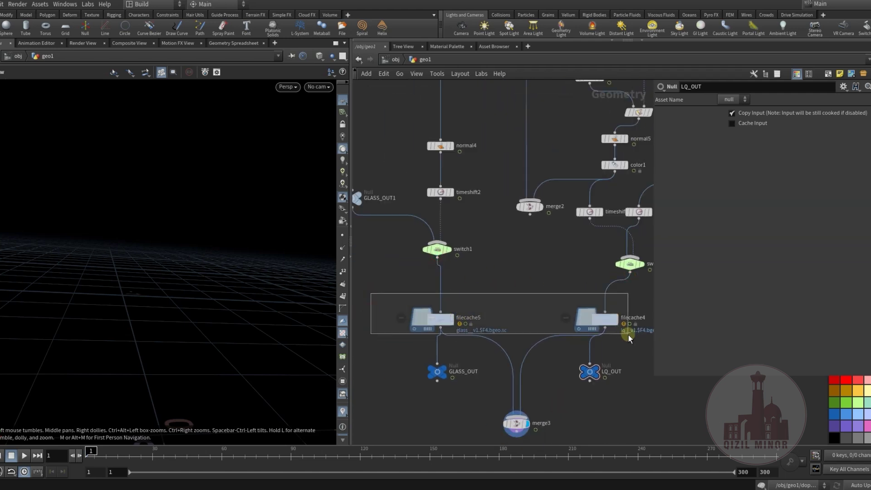
- Bypass filecache5 and filecache4 together, and view the merged cylinder from merge3
drag(386, 306, 623, 335)
click(593, 306)
click(540, 291)
middle_drag(509, 262, 492, 168)
click(559, 354)
drag(229, 277, 218, 255)
middle_drag(563, 354, 564, 341)
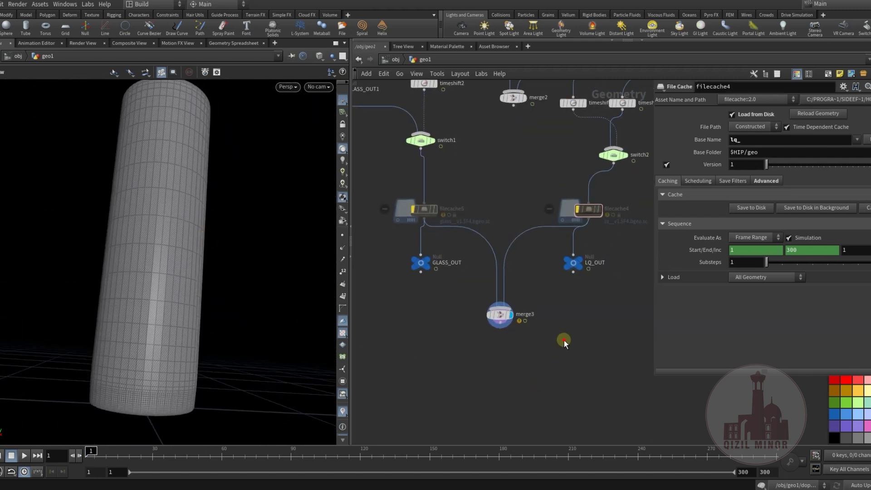
- Go up to the object level and enter the lopnet1 network
key(u)
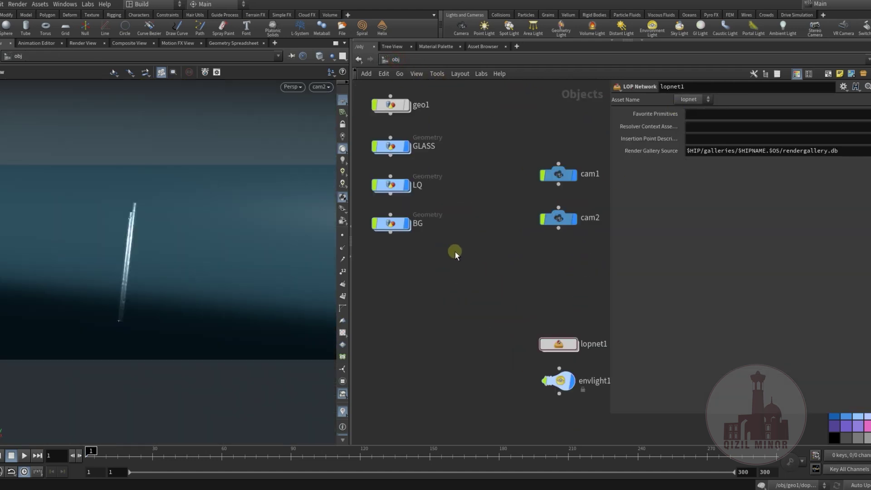
middle_drag(456, 252, 482, 265)
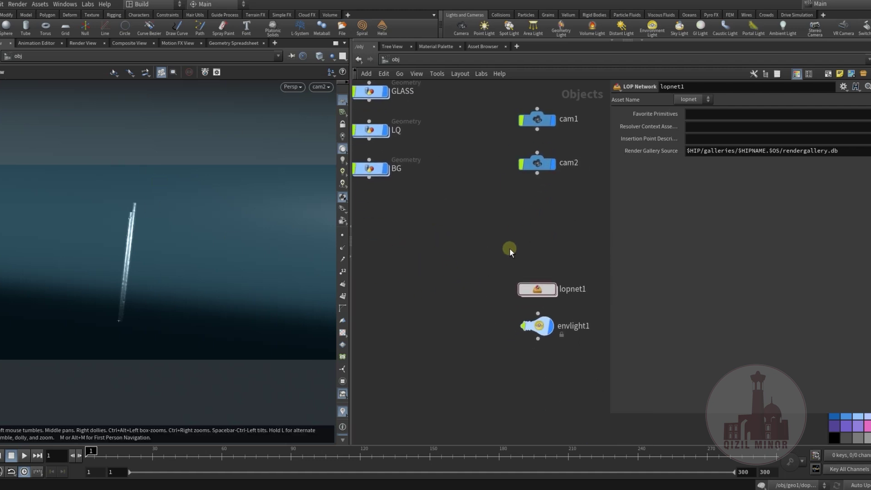
middle_drag(543, 240, 516, 227)
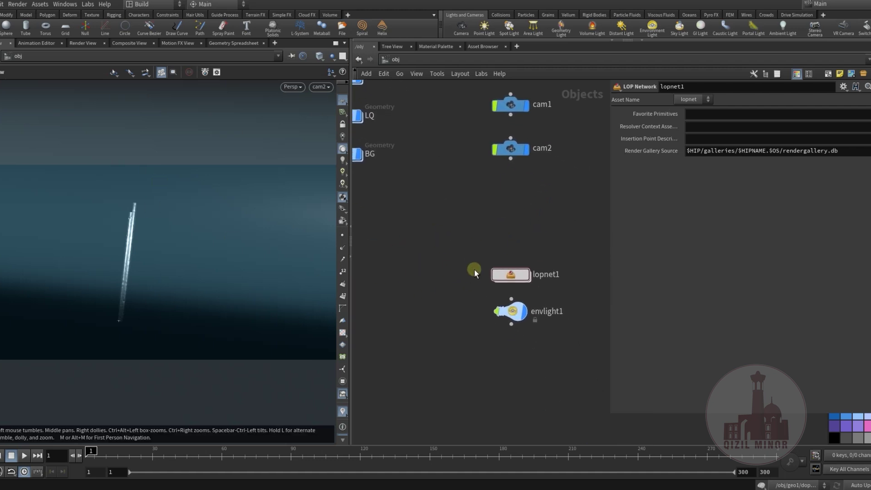
double_click(512, 275)
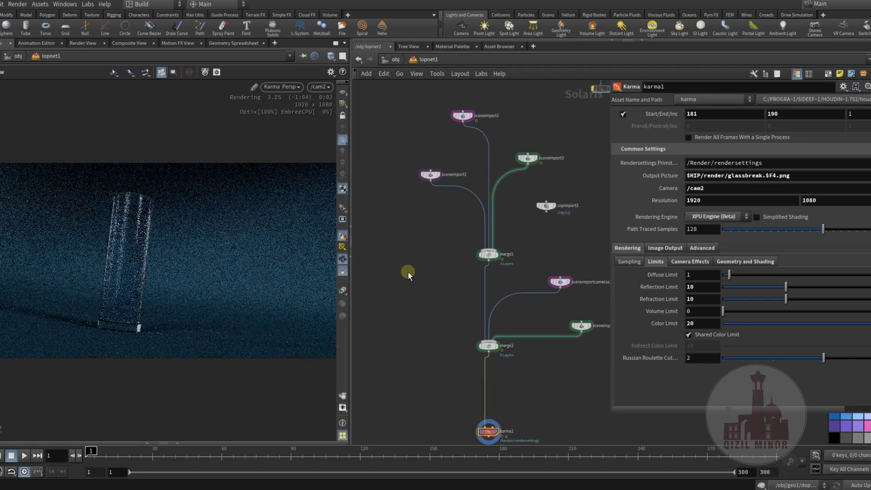
- Review the geometry, camera and light scene imports and the merges that feed karma1, selecting sceneimportlights1
middle_drag(406, 281, 401, 301)
drag(447, 135, 497, 200)
middle_drag(519, 230, 469, 285)
drag(479, 278, 537, 180)
middle_drag(552, 189, 513, 85)
drag(534, 211, 484, 283)
drag(538, 274, 493, 331)
middle_drag(521, 334, 539, 267)
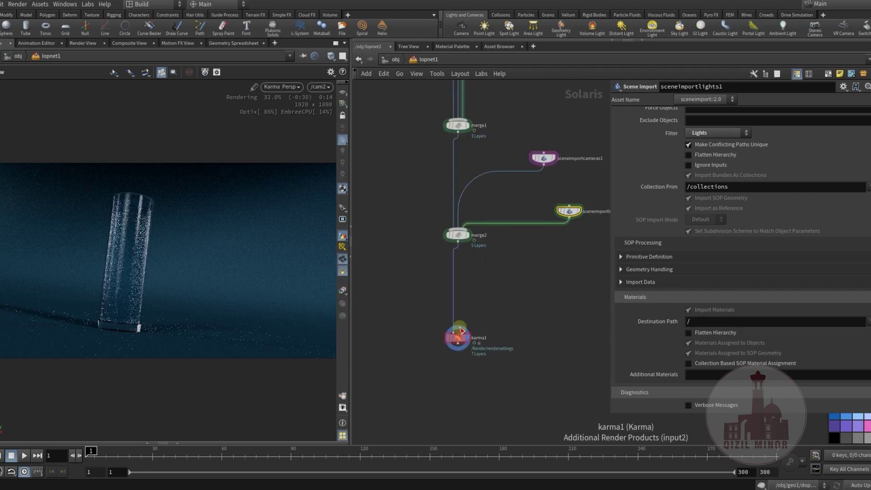
- Select karma1 and review its camera effects, geometry and shading, image filter and advanced render settings
scroll(460, 327, up, 3)
drag(457, 347, 457, 311)
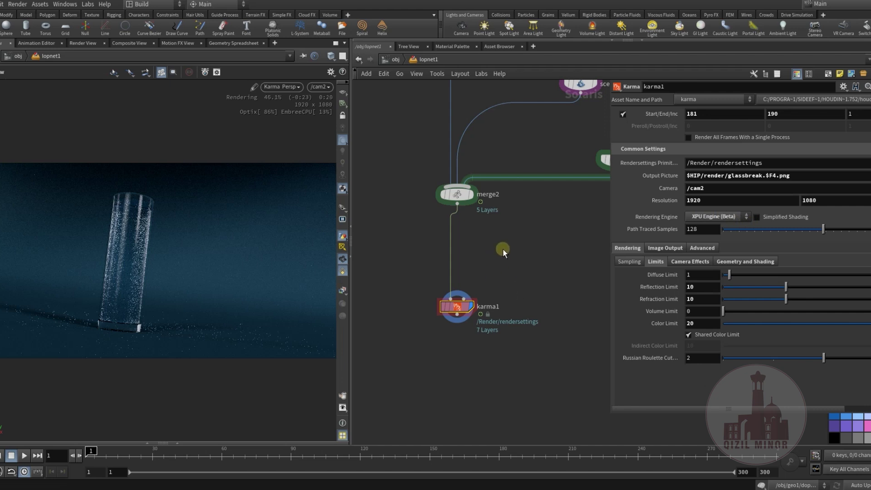
middle_drag(506, 248, 512, 265)
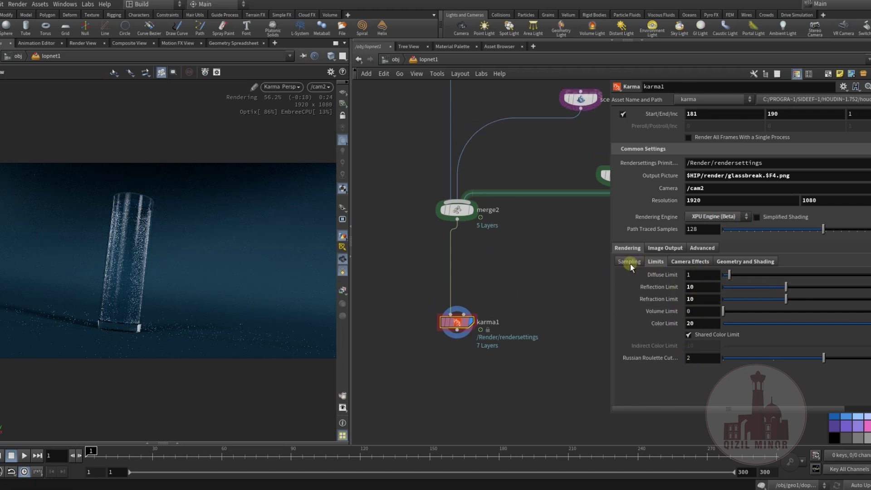
click(690, 262)
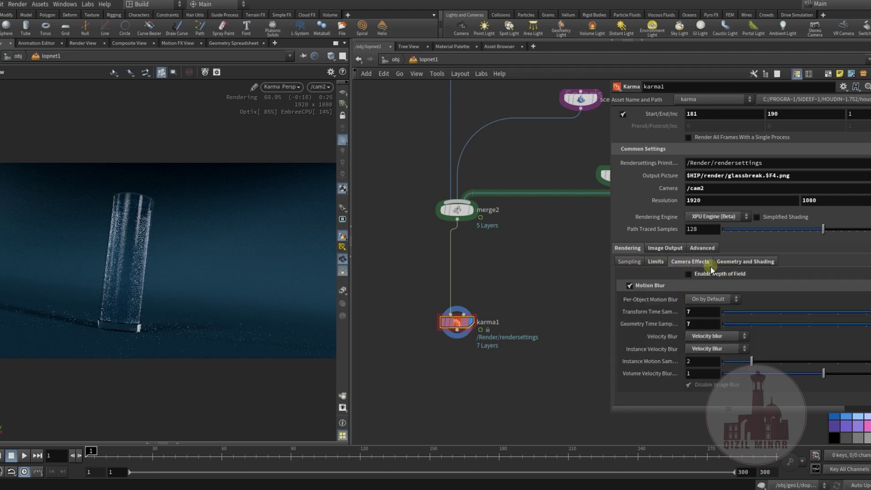
click(735, 262)
click(665, 248)
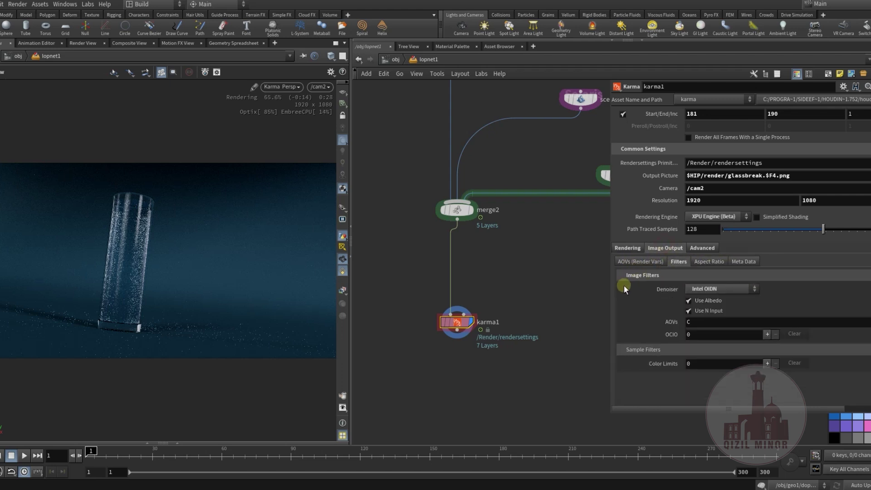
click(702, 249)
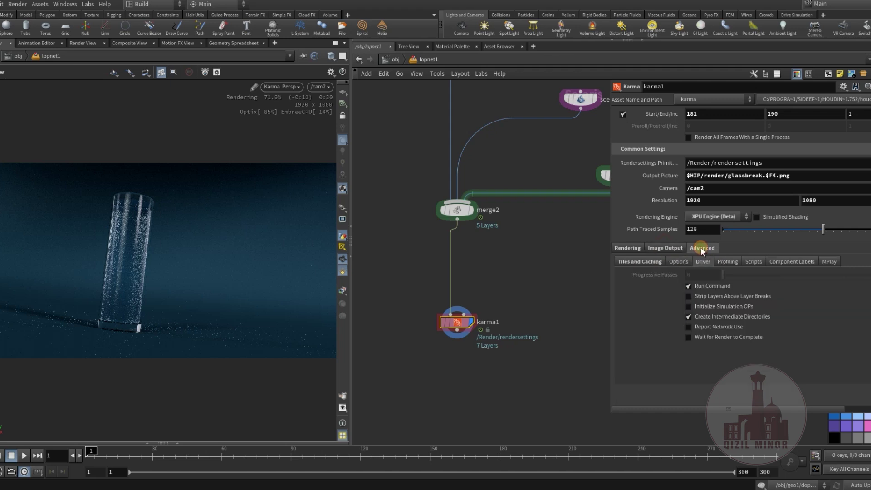
click(627, 248)
middle_drag(516, 277, 506, 315)
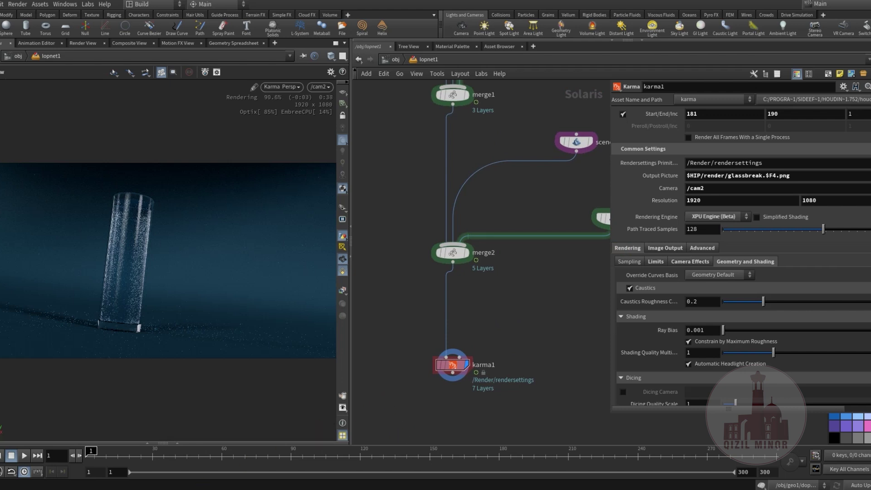
- Switch to the video player showing glassexpl_render.mp4, and move its window higher to watch the rendered explosion
click(291, 442)
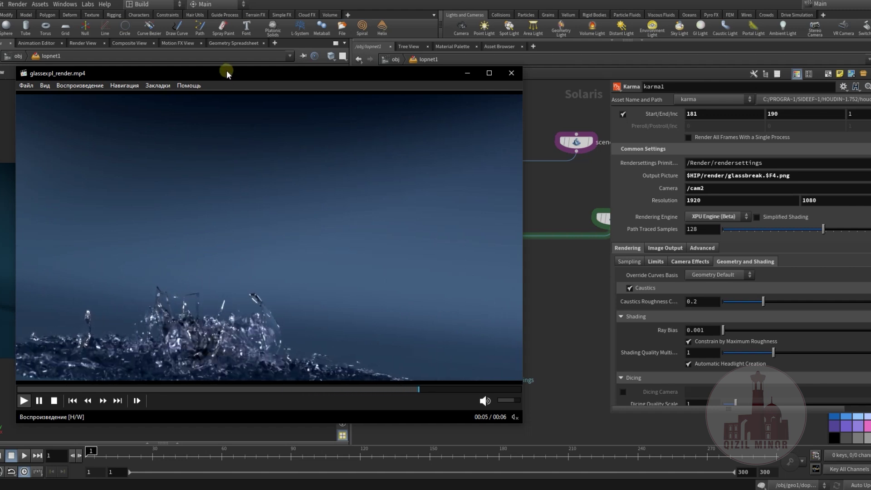
drag(226, 67, 227, 28)
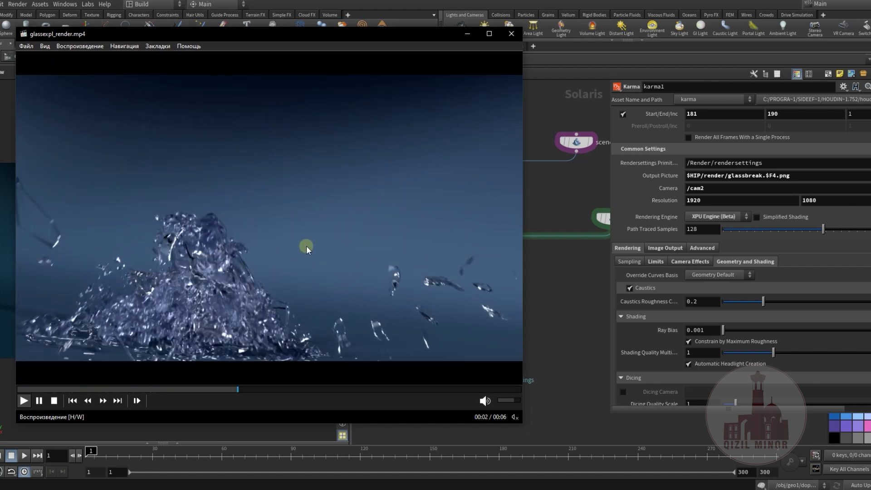